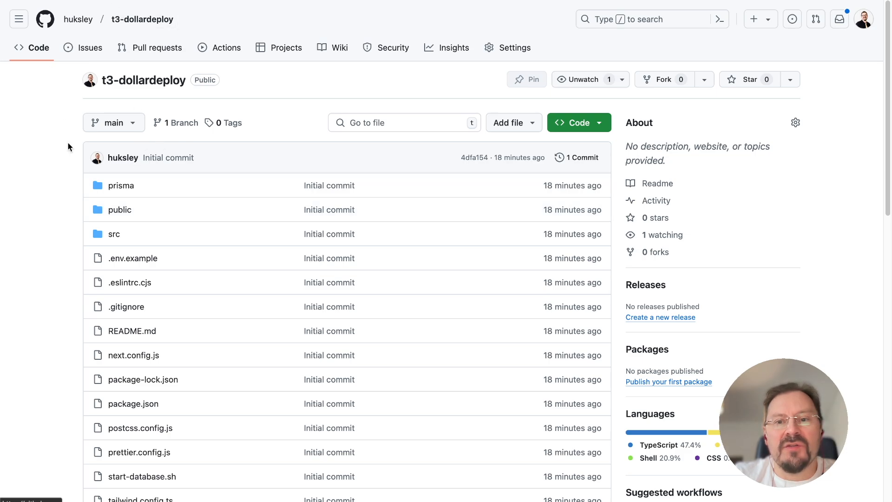
Look through the t3-dollardeploy repository's file list and README.
scroll(88, 201, down, 5)
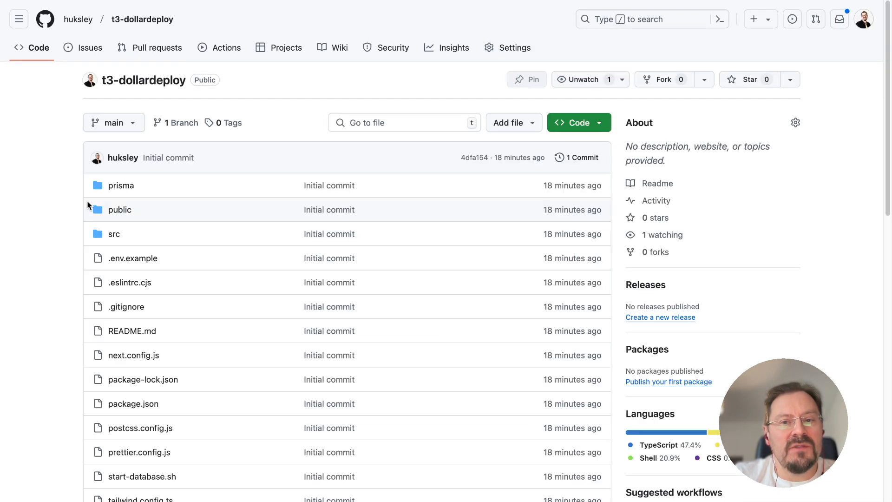
scroll(87, 201, down, 20)
scroll(132, 201, up, 3)
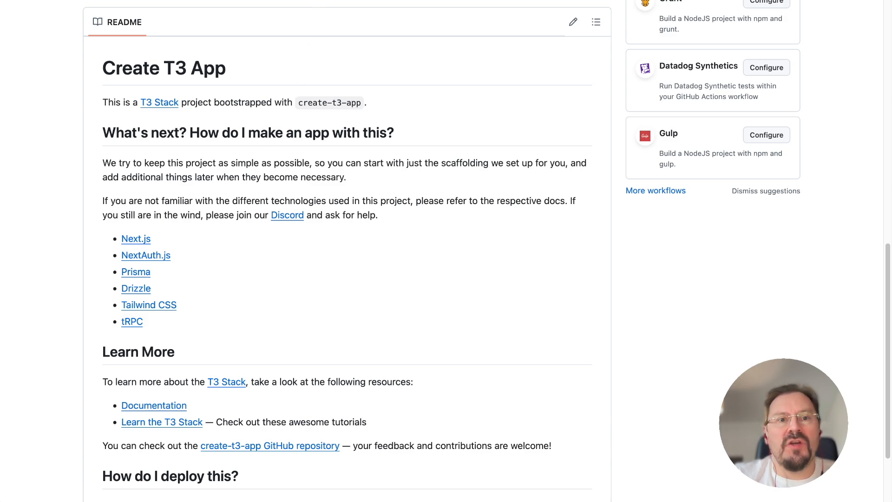
Switch from the repository to the DollarDeploy website and go to its dashboard.
key(super+l)
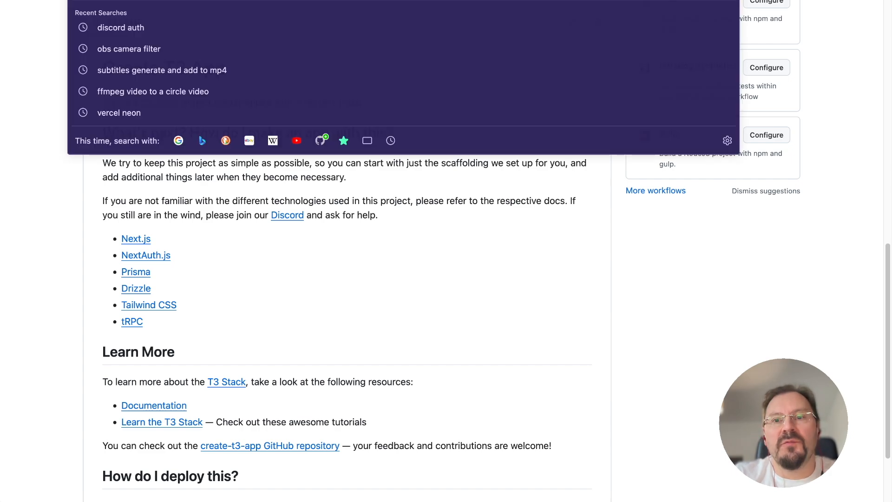
click(399, 208)
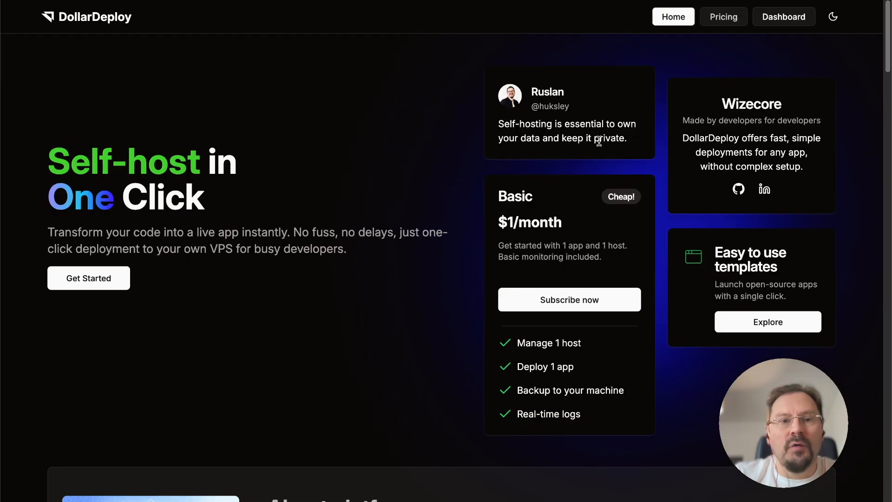
click(89, 281)
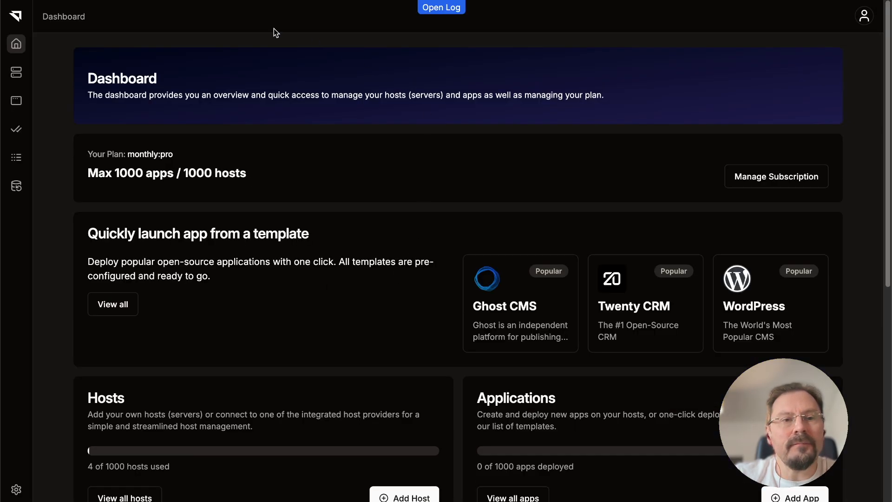
Add a new host to the servers list and open its automatic provisioning settings.
click(18, 73)
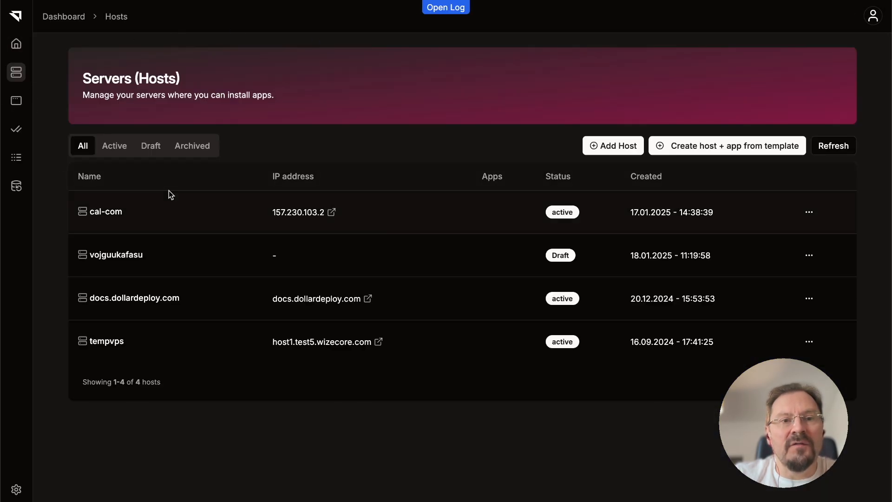
click(617, 146)
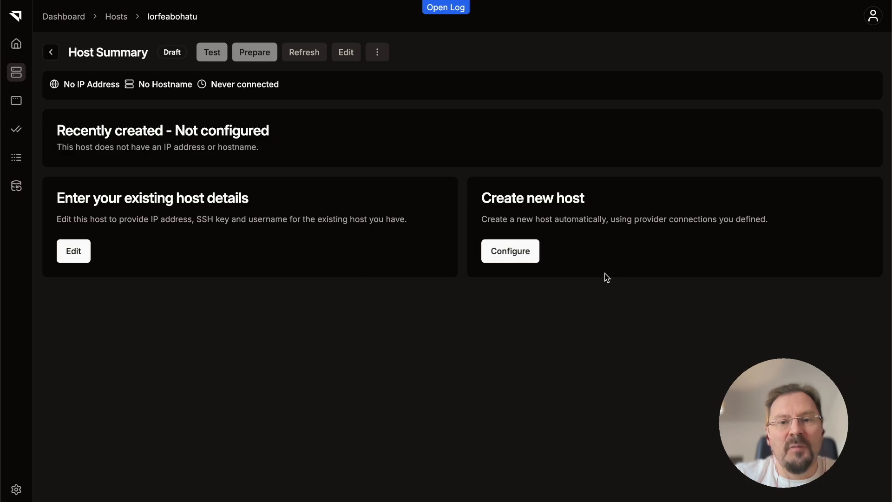
click(511, 260)
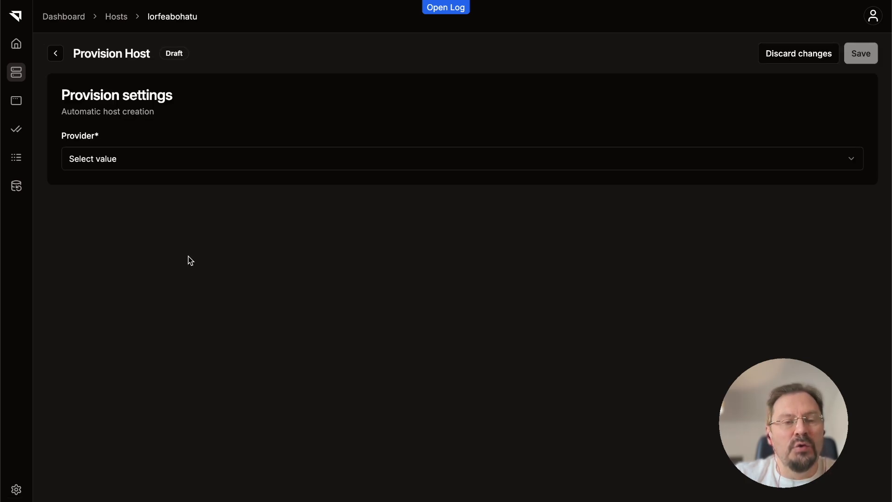
Choose Digital Ocean as the host provider with the VPS type s-1vcpu-2gb (1 CPU, 2048 MB RAM, 50 GB disk).
click(141, 155)
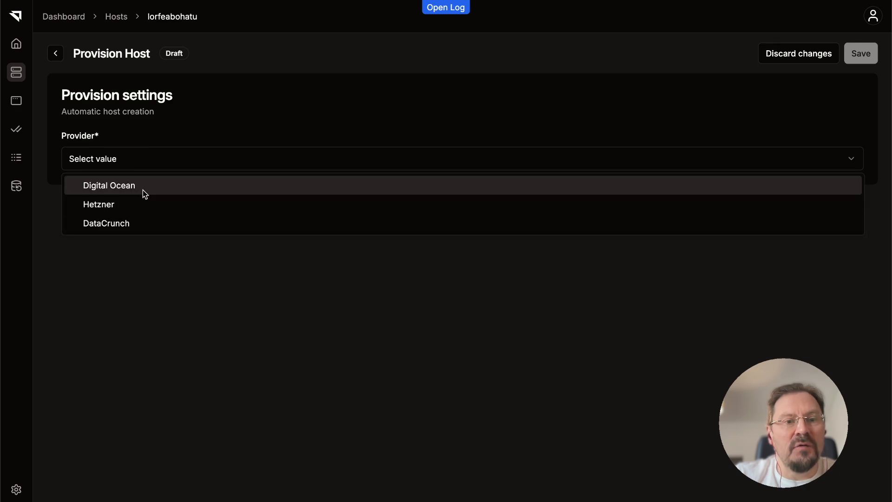
click(143, 187)
click(143, 210)
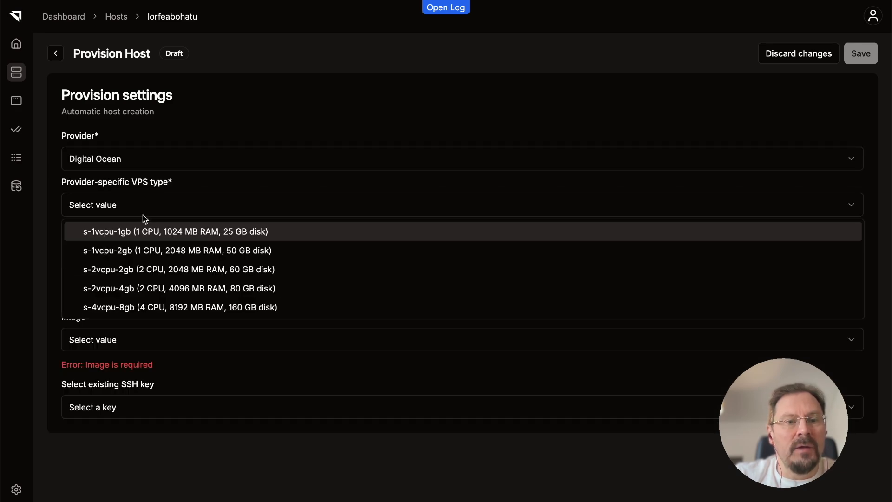
click(156, 257)
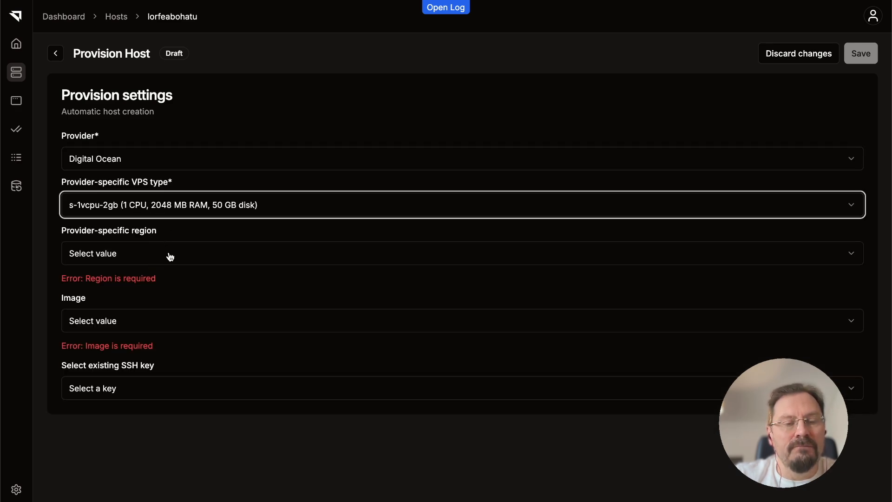
Set the region to Germany (fra1), the image to ubuntu-24-04 and the SSH key to macos, and save the provision settings.
click(133, 263)
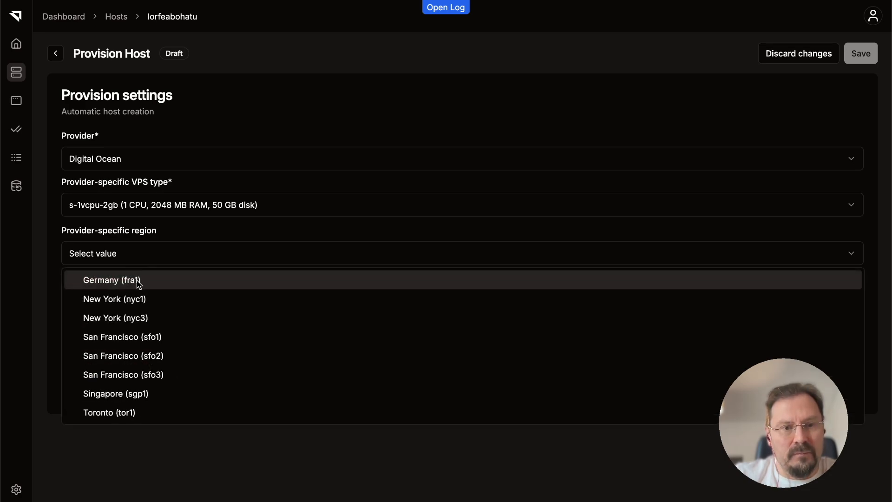
click(138, 284)
click(143, 304)
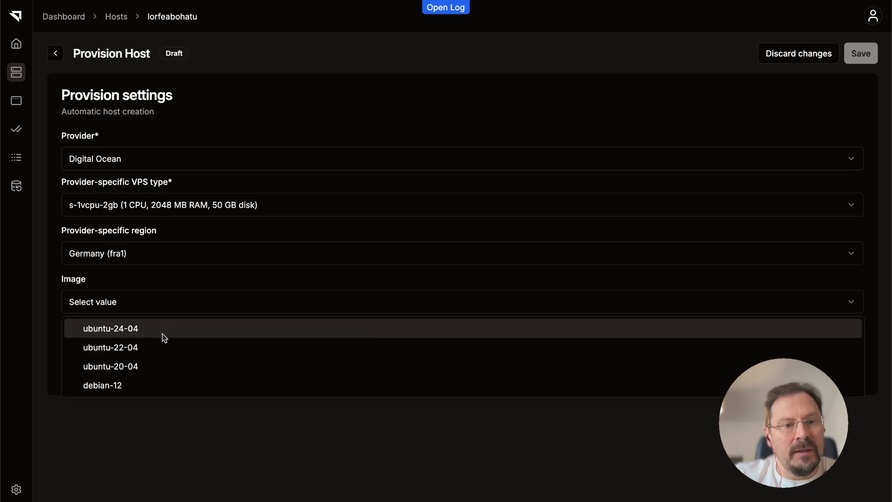
click(166, 335)
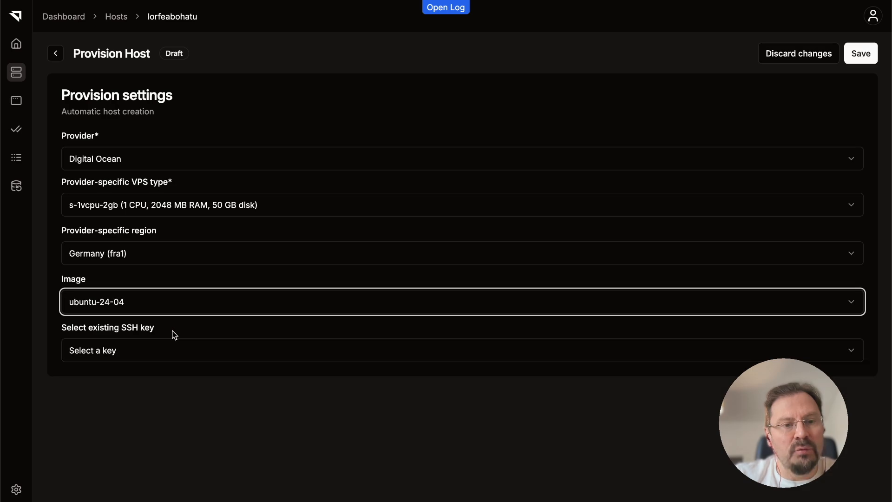
click(241, 348)
click(142, 415)
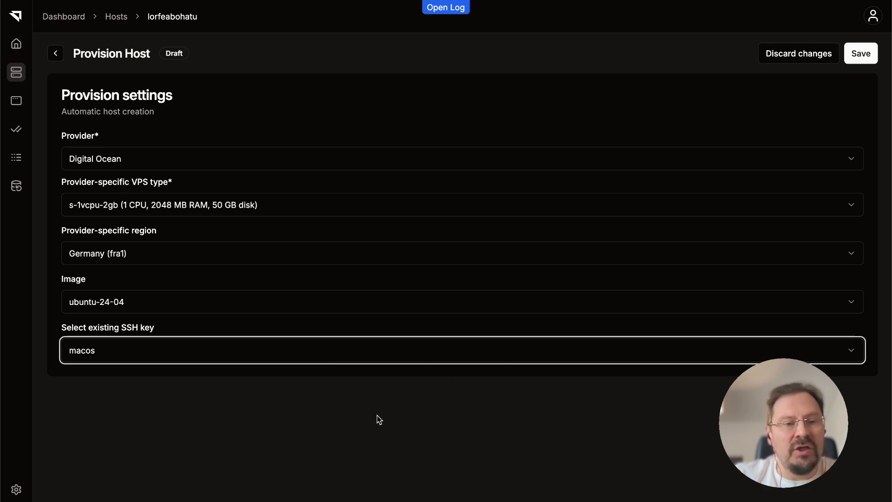
click(863, 56)
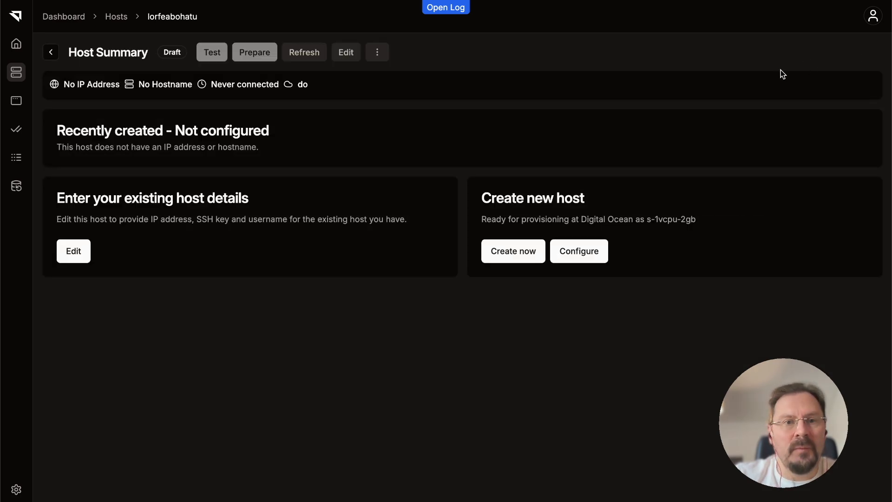
Create the configured host on Digital Ocean and check its creation log.
click(518, 258)
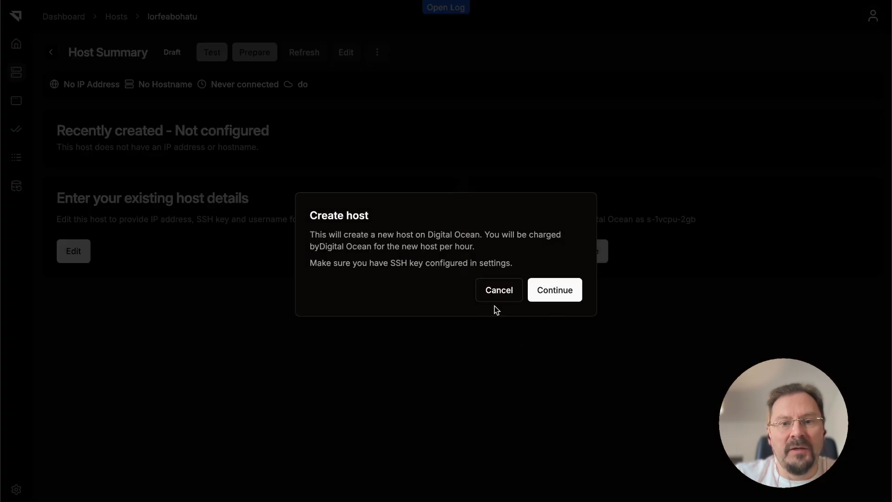
click(566, 299)
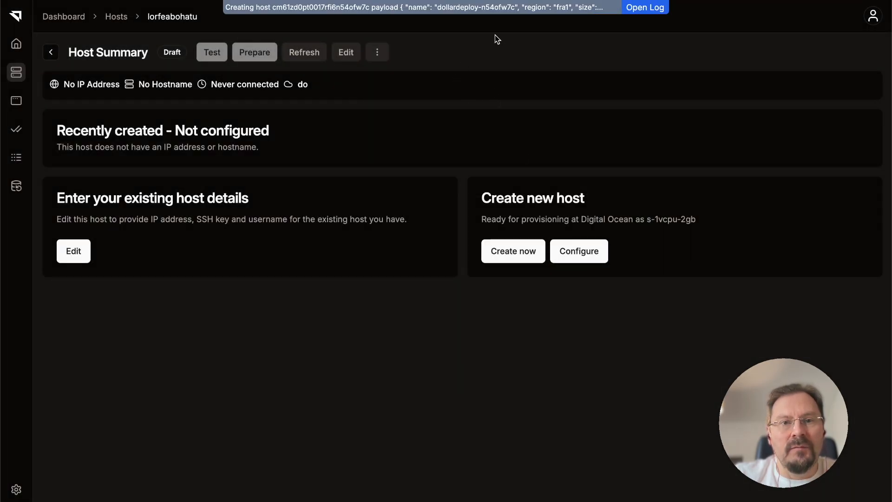
click(636, 8)
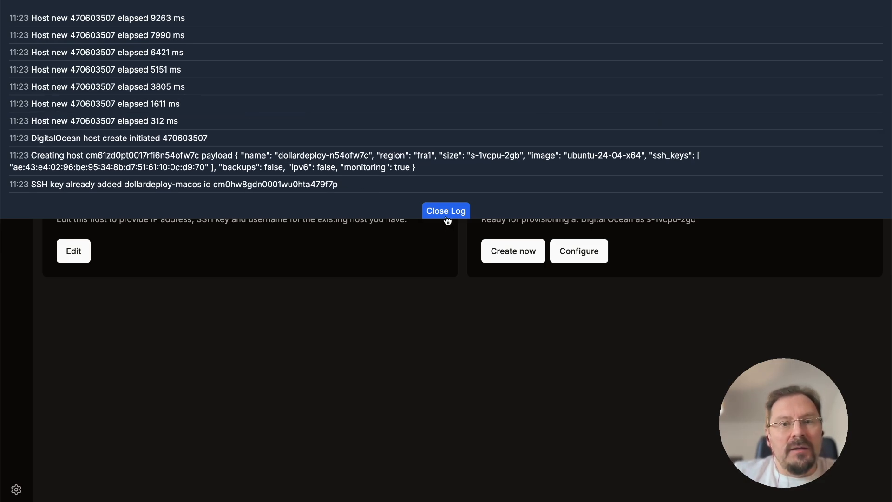
click(446, 212)
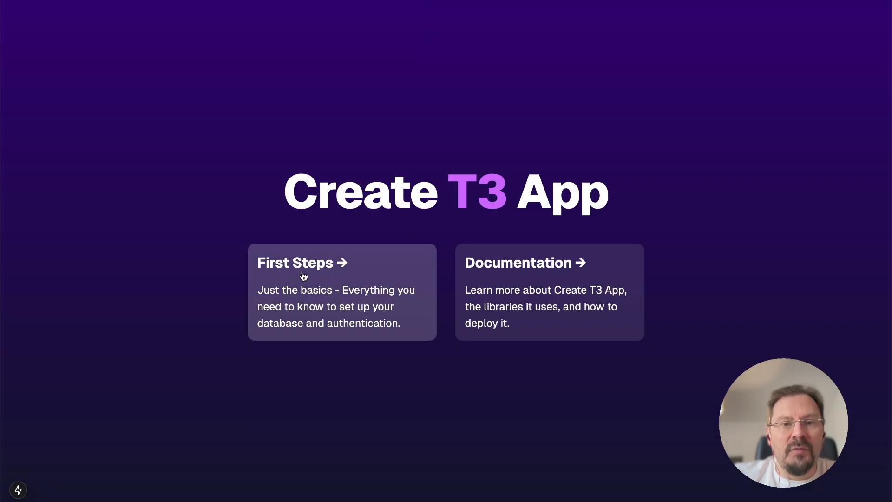
Open the First Steps documentation from the Create T3 App page and look over its database setup section.
click(302, 278)
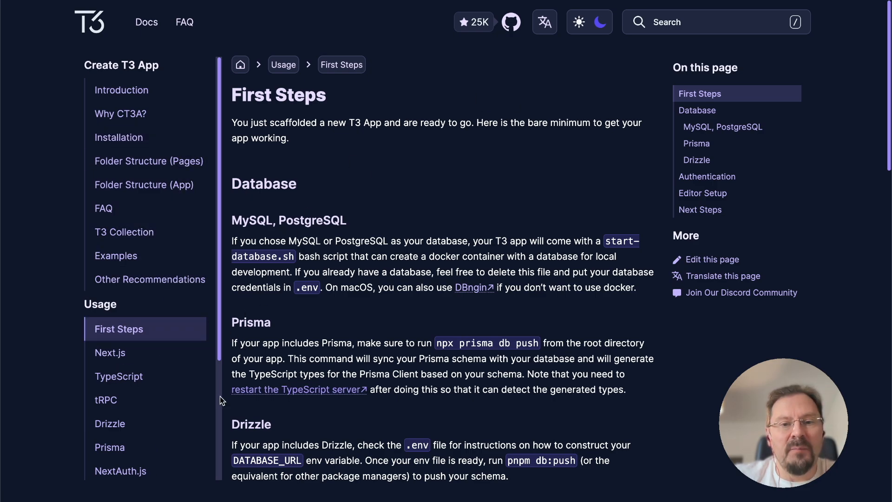
scroll(172, 417, down, 3)
scroll(172, 416, up, 3)
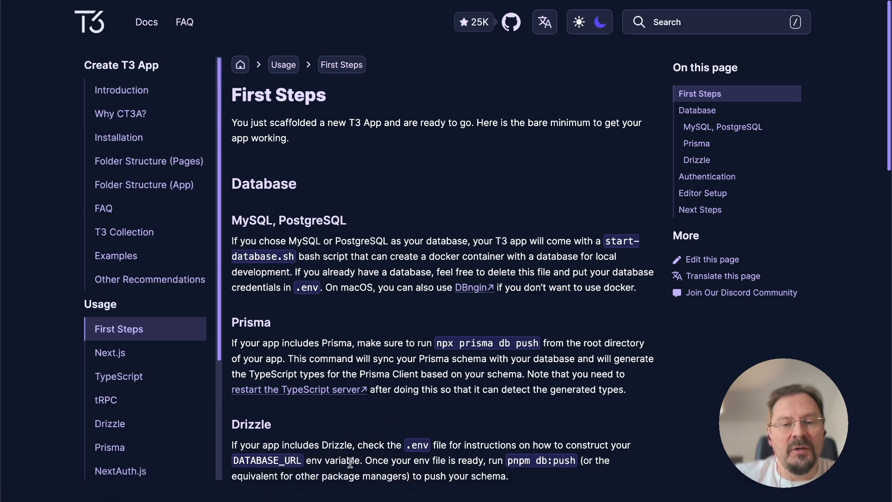
Switch to the code editor and look through package.json, README.md and the models in schema.prisma.
click(369, 485)
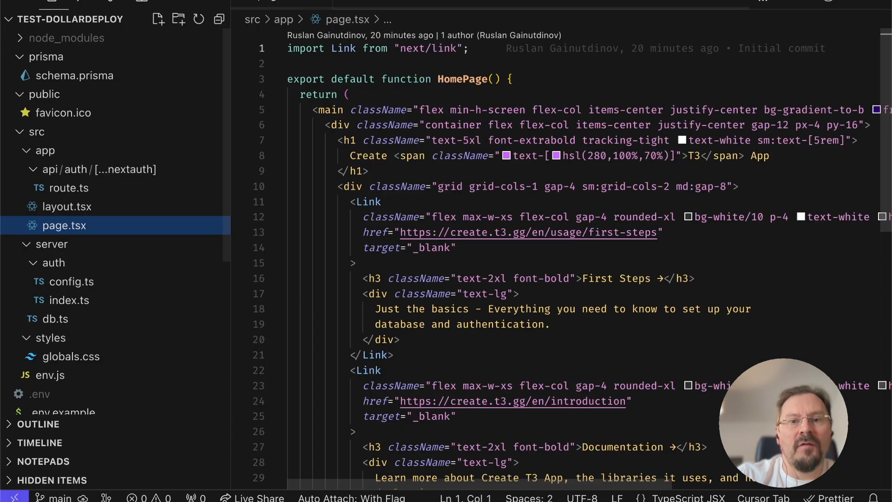
scroll(135, 244, down, 5)
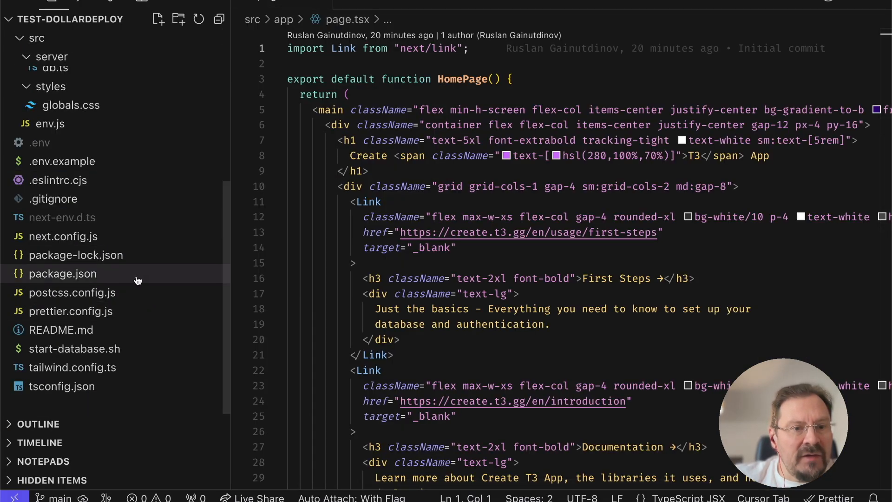
click(135, 274)
click(204, 329)
scroll(143, 333, up, 5)
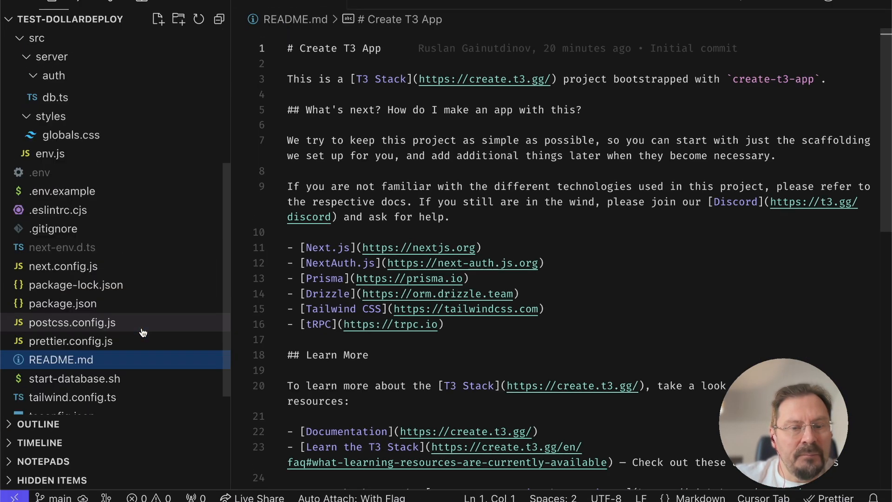
scroll(144, 332, up, 3)
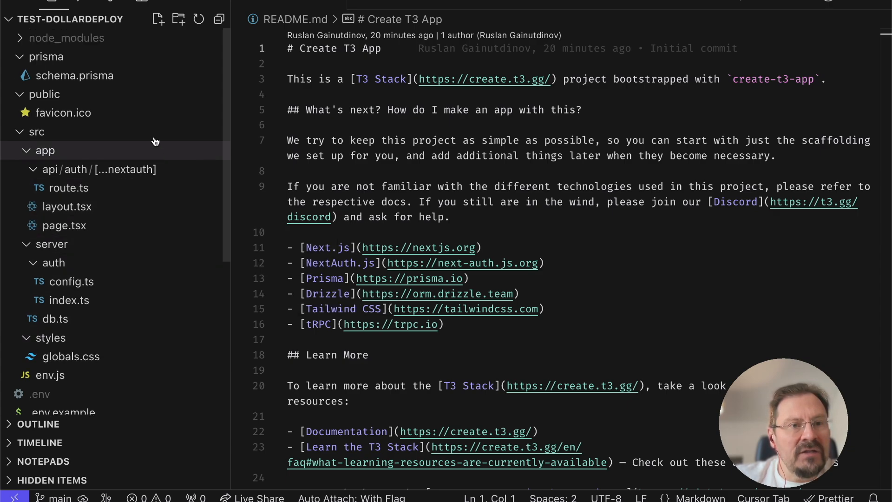
click(158, 84)
click(465, 324)
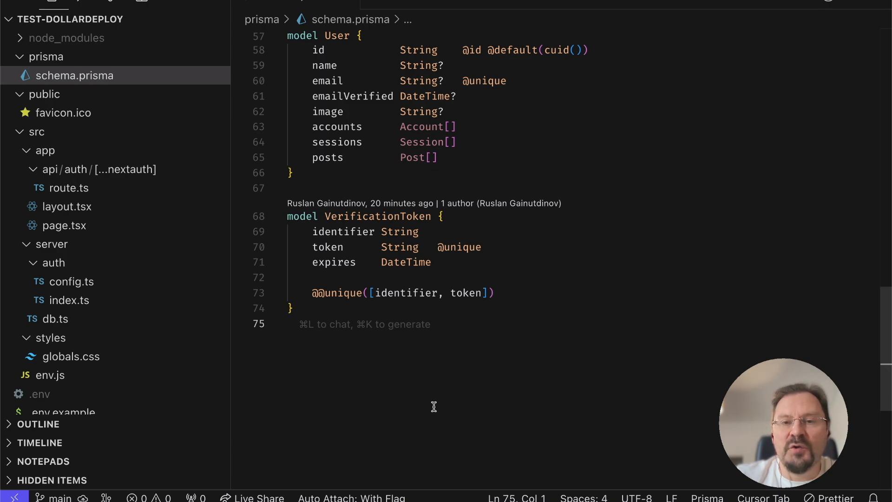
Switch to Firefox and check the DigitalOcean Droplets list.
mouse_move(266, 489)
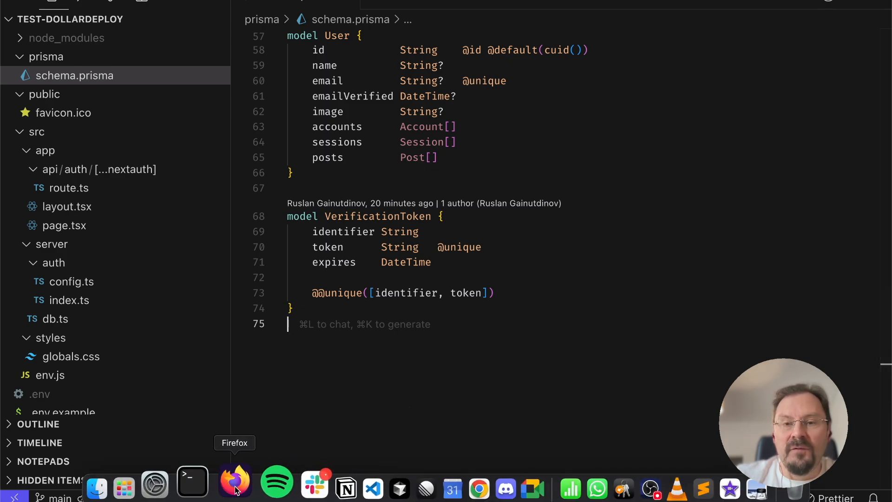
click(236, 488)
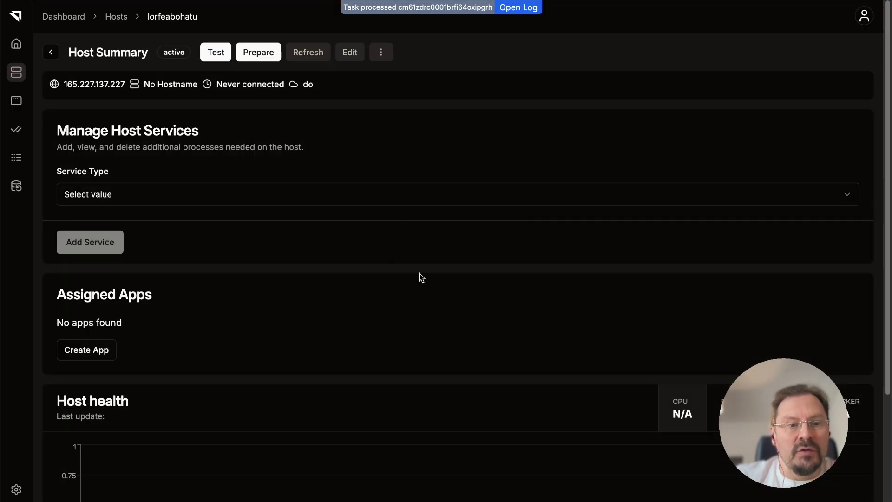
scroll(421, 277, down, 3)
scroll(422, 274, up, 3)
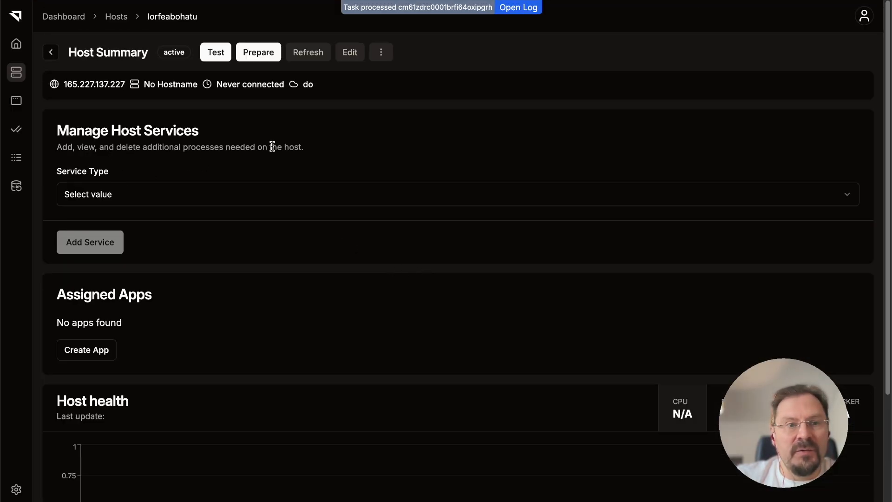
Run the Prepare action on the newly provisioned host and check its progress in the log.
click(258, 53)
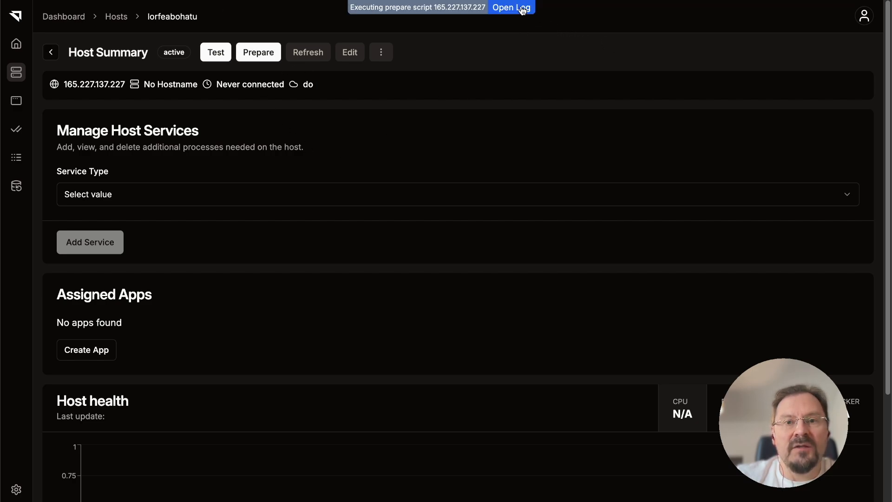
click(522, 12)
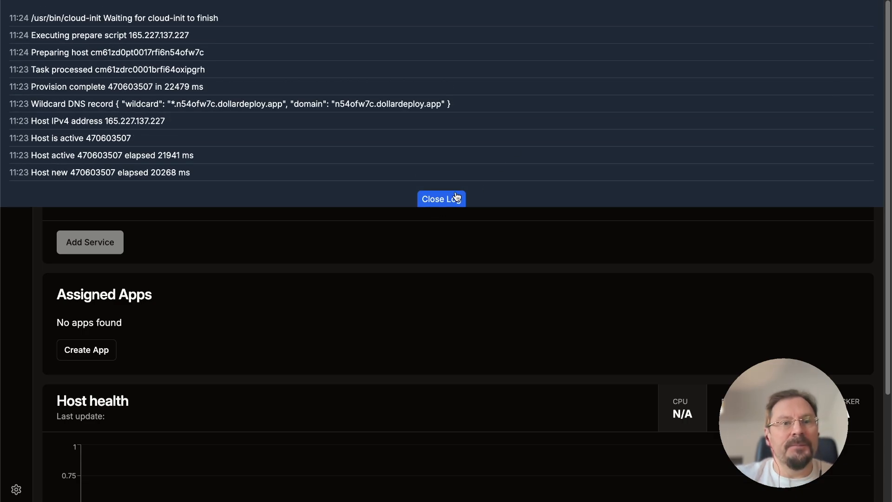
click(455, 199)
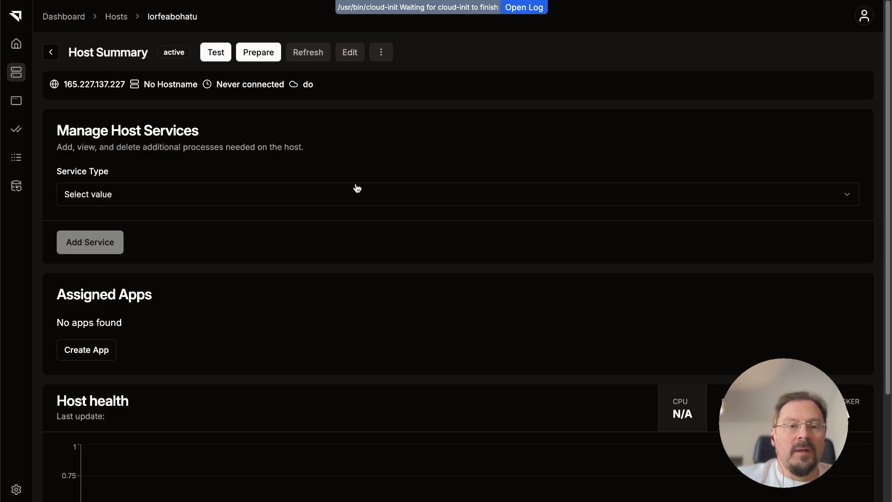
Add a postgres service to the host.
click(187, 199)
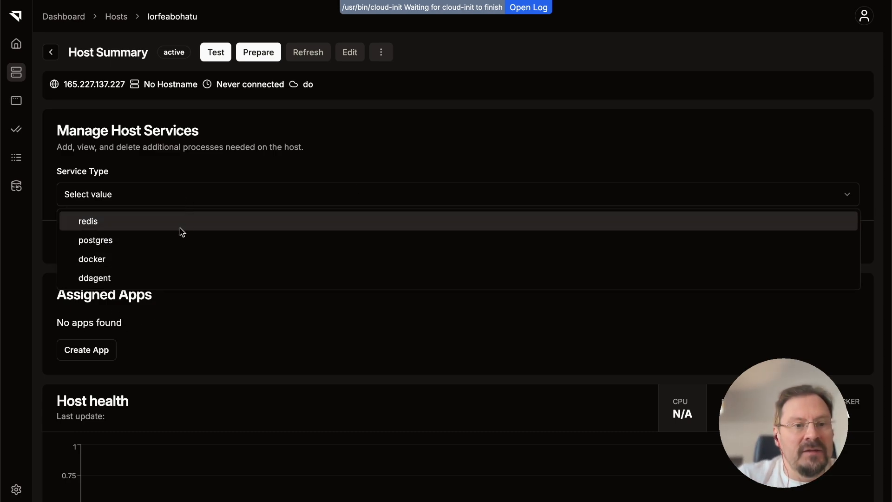
click(172, 240)
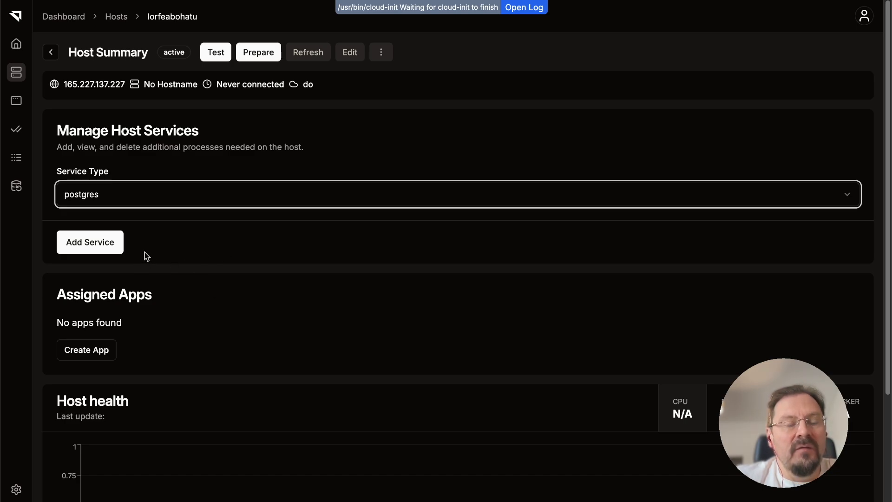
click(92, 253)
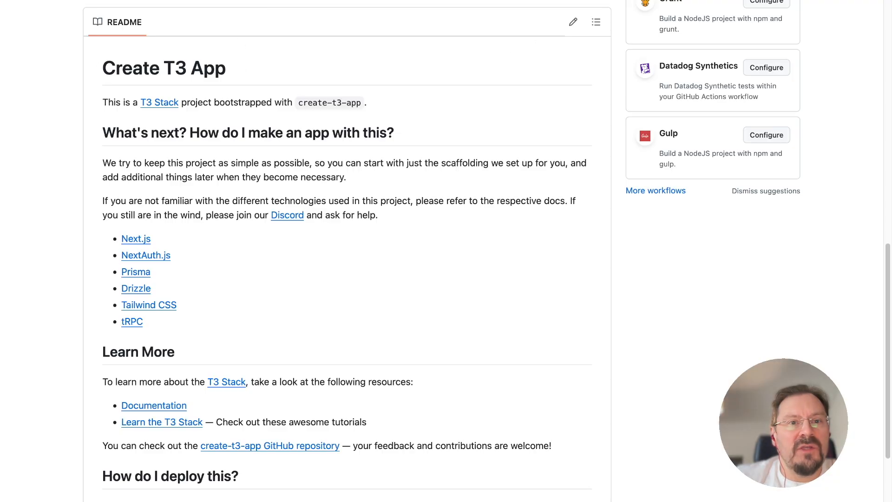
Copy the GitHub repository's address and create a new app named t3test in DollarDeploy.
key(super+l)
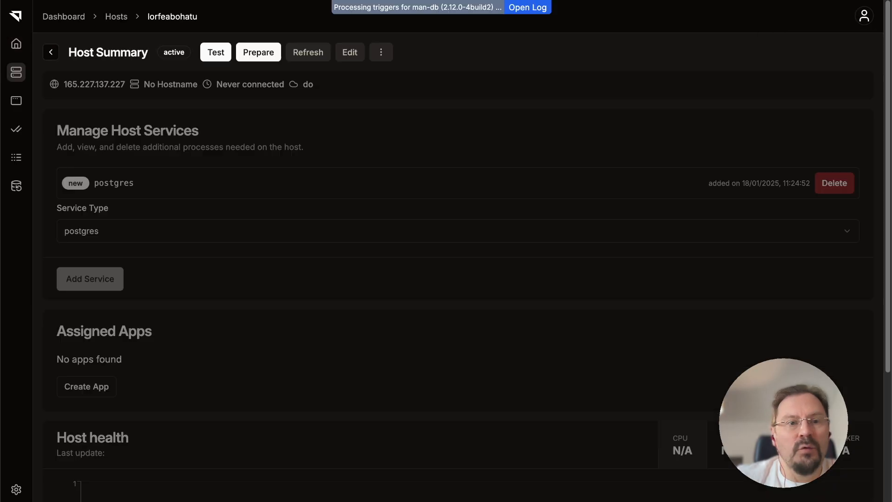
click(16, 102)
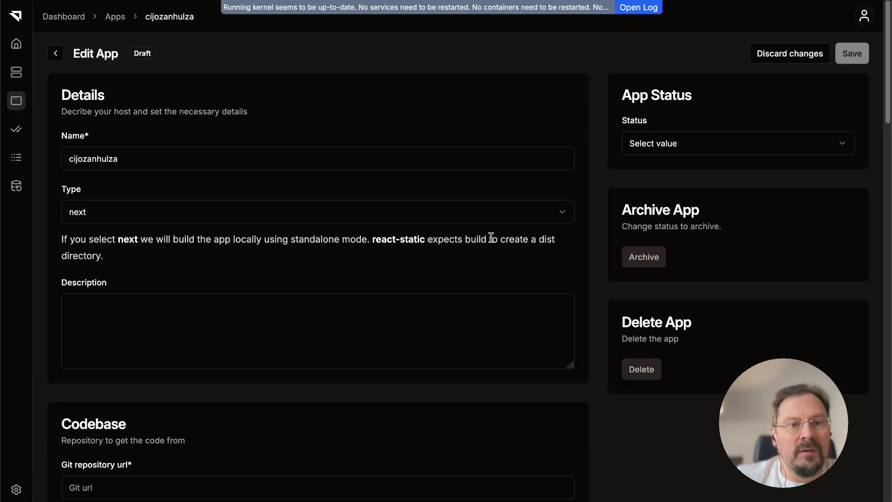
click(252, 158)
key(ctrl+a)
text(t3test)
key(Tab)
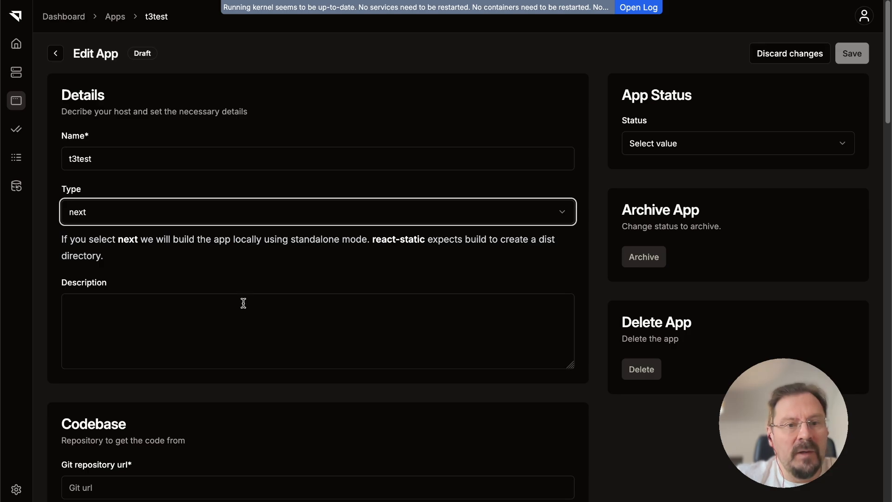
Set the app's Git repository URL to the copied t3-dollardeploy GitHub address.
scroll(243, 303, down, 4)
click(197, 310)
text(https://github.com/huksley/t3-dollardeploy)
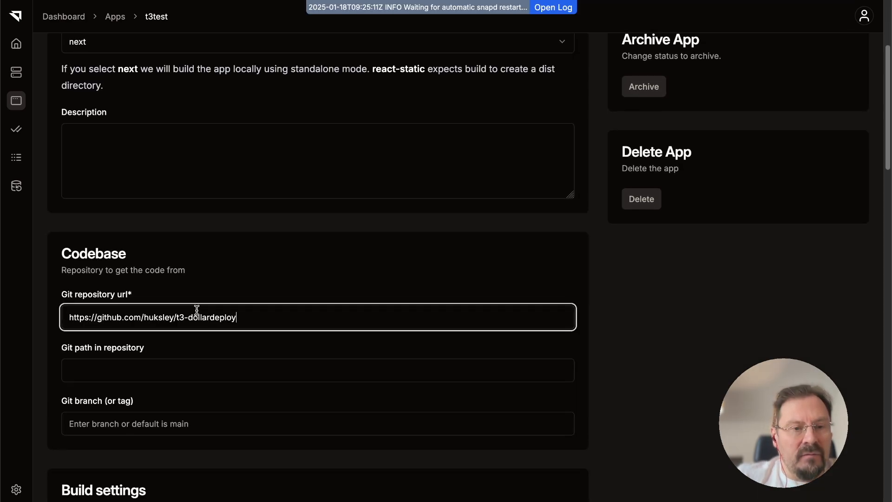
Assign the app to the lorfeabohatu host with the hostname app.n54ofw7c.dollardeploy.app.
scroll(262, 302, down, 2)
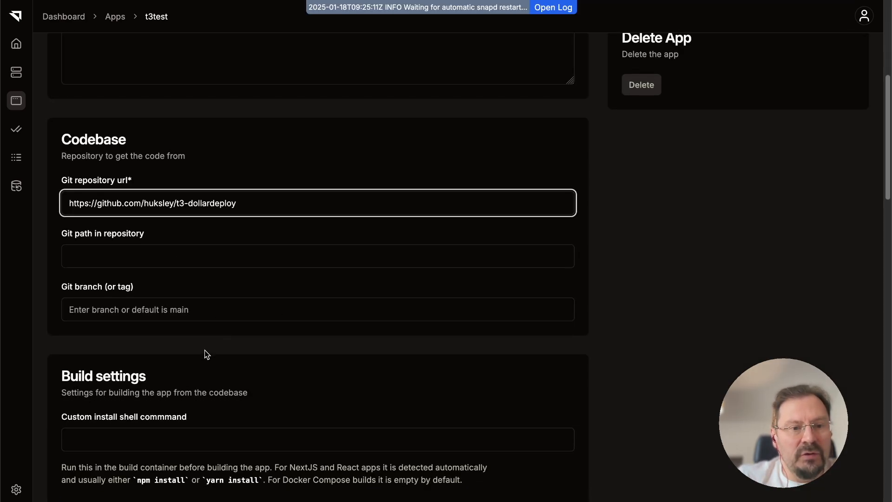
scroll(205, 354, down, 2)
scroll(227, 387, down, 3)
scroll(225, 384, down, 4)
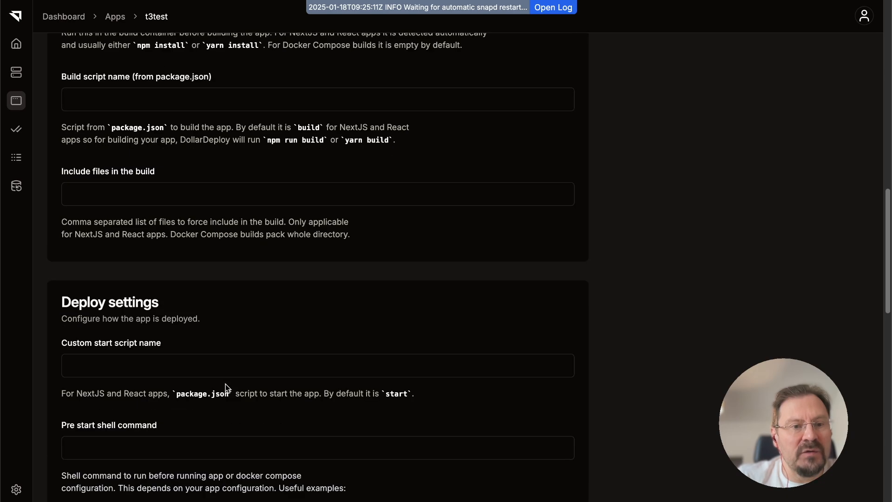
scroll(225, 383, down, 1)
scroll(225, 383, down, 6)
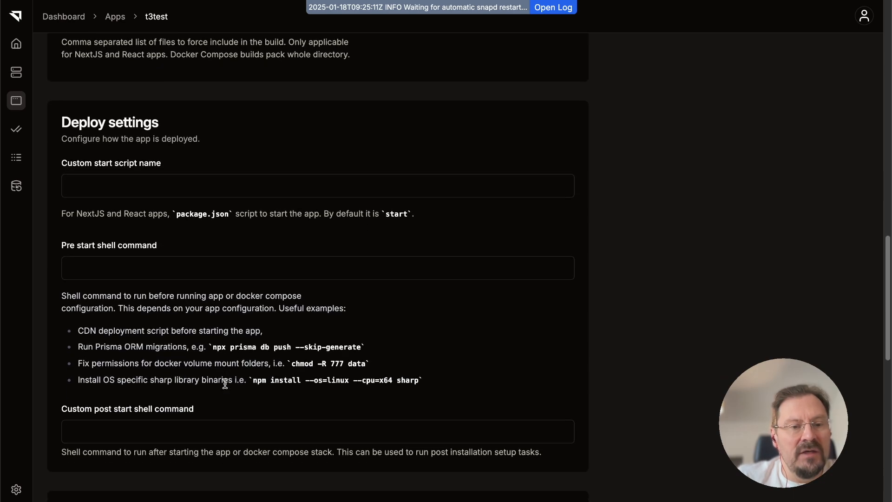
scroll(226, 387, down, 1)
click(227, 388)
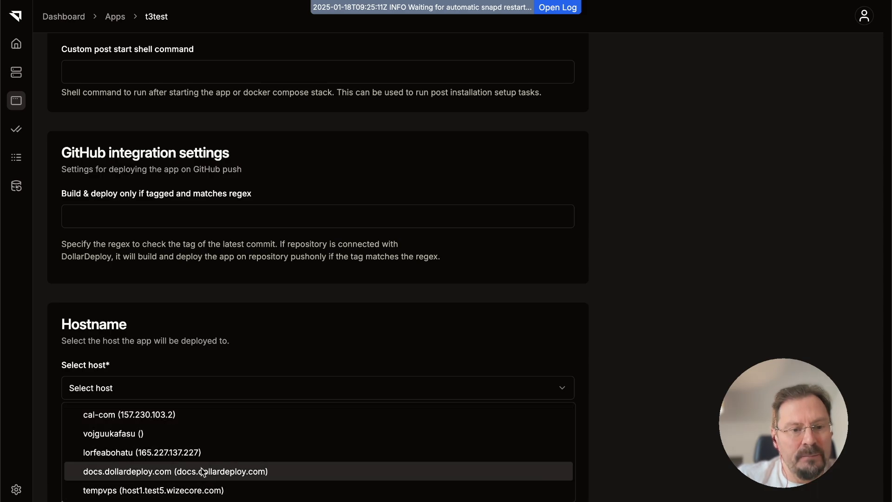
click(176, 453)
click(147, 432)
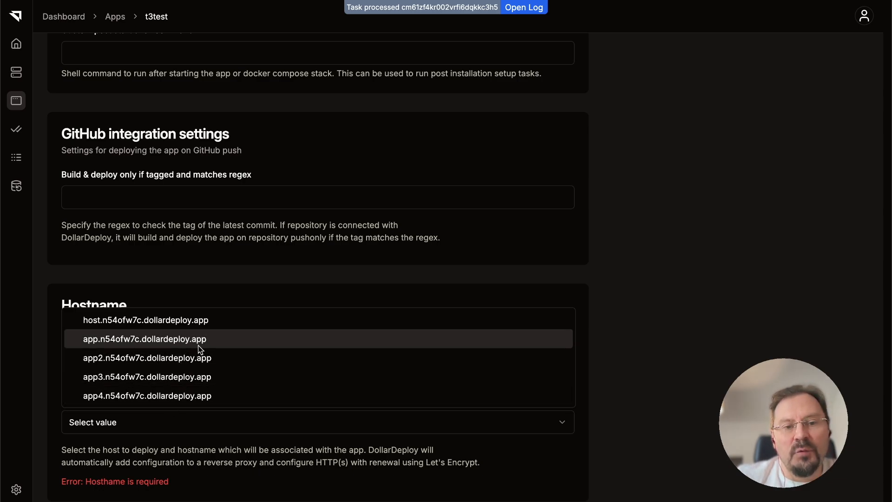
click(166, 342)
Paste in the app's environment variables, including AUTH_DISCORD_ID, AUTH_DISCORD_SECRET, AUTH_SECRET and DATABASE_URL, and save the app.
scroll(207, 424, down, 3)
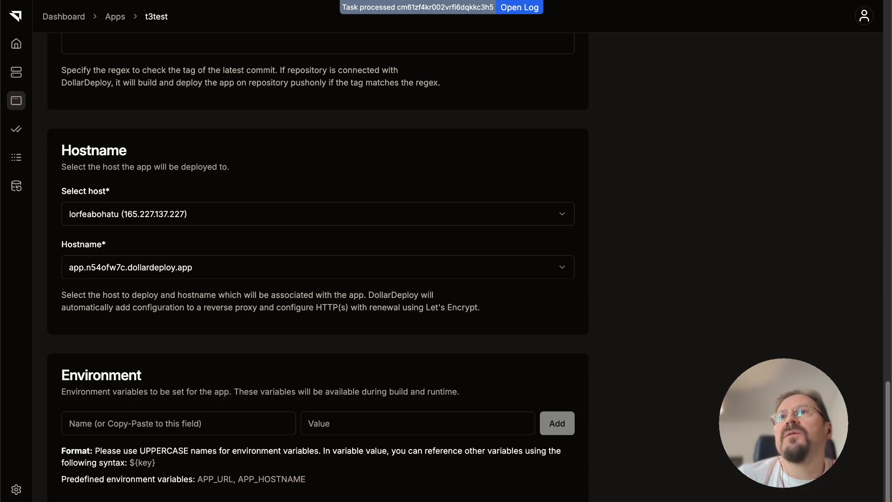
key(Tab)
click(237, 424)
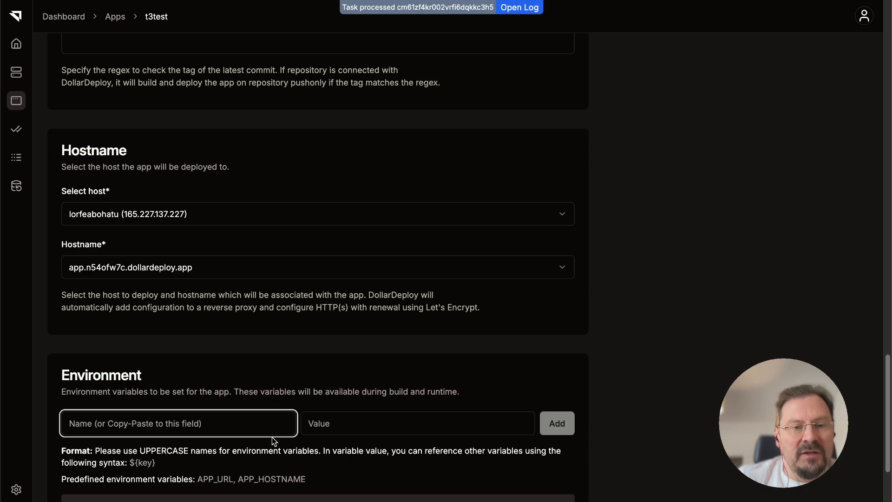
scroll(274, 441, down, 3)
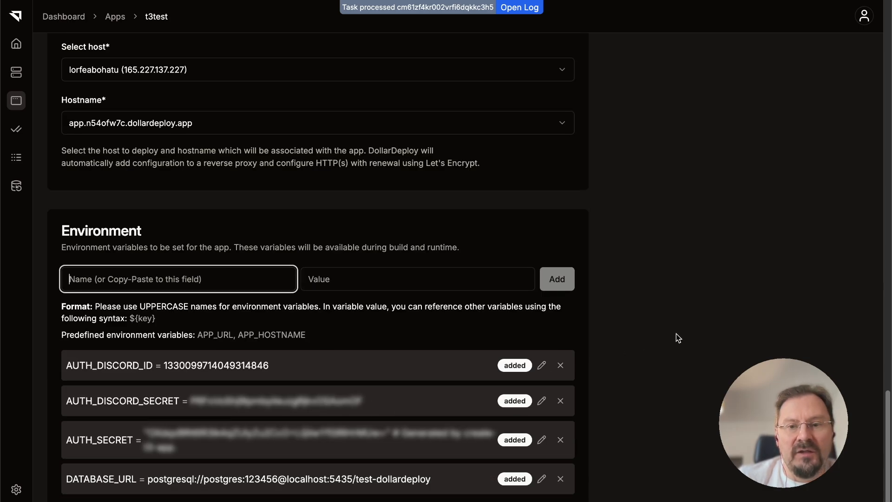
scroll(676, 337, up, 20)
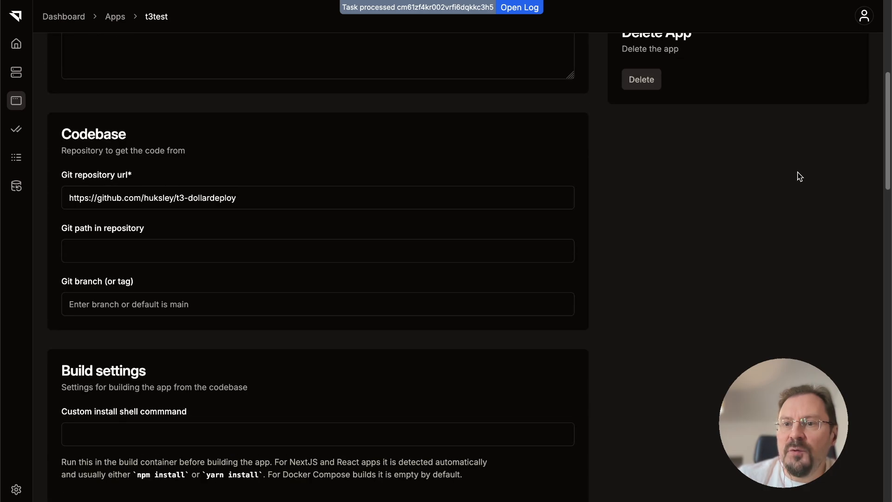
scroll(798, 172, up, 6)
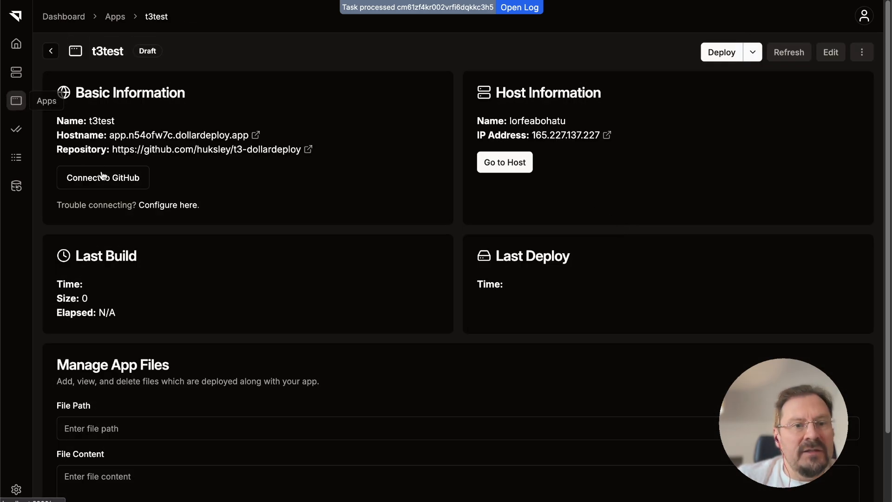
Look at the extra deploy options and open the host's IP address to check the page it serves.
click(753, 53)
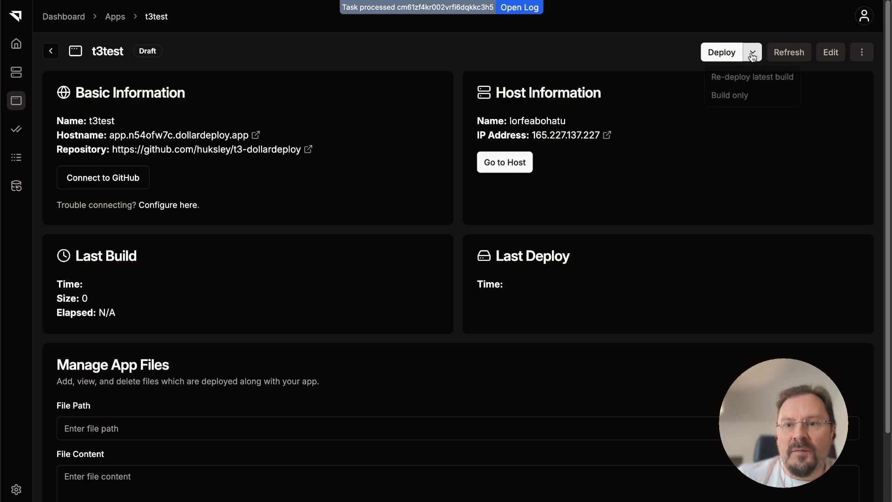
click(587, 138)
drag(308, 222, 479, 268)
click(600, 219)
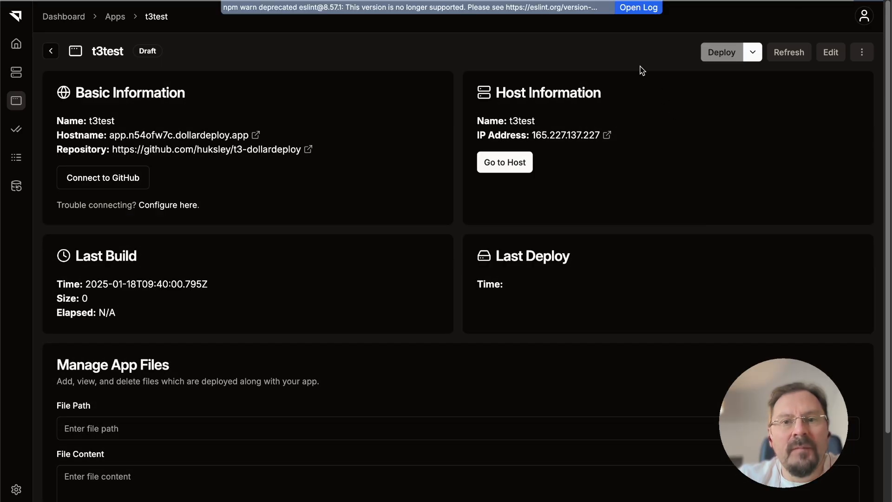
Deploy the t3test app and follow its build and packaging progress in the log.
click(629, 6)
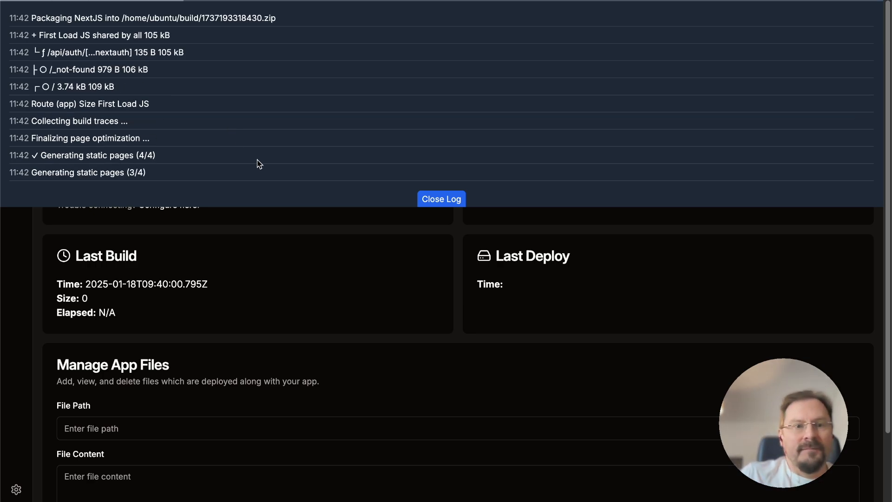
drag(275, 18, 199, 18)
click(215, 60)
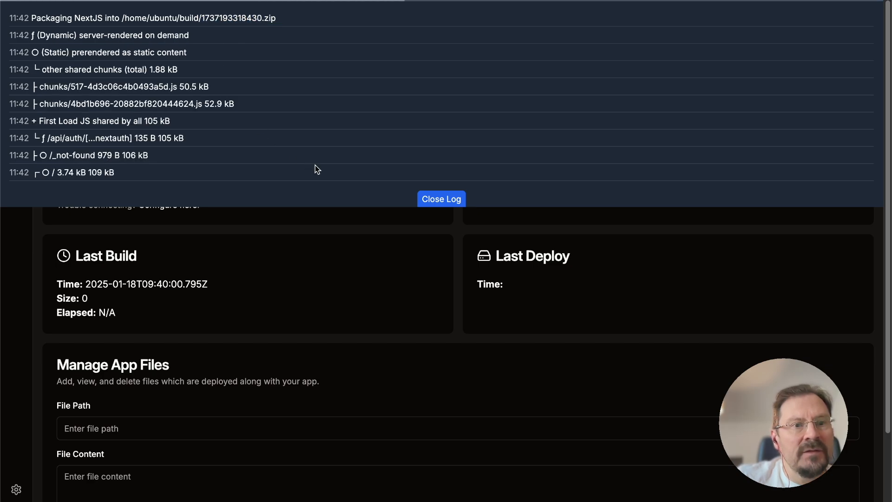
click(449, 201)
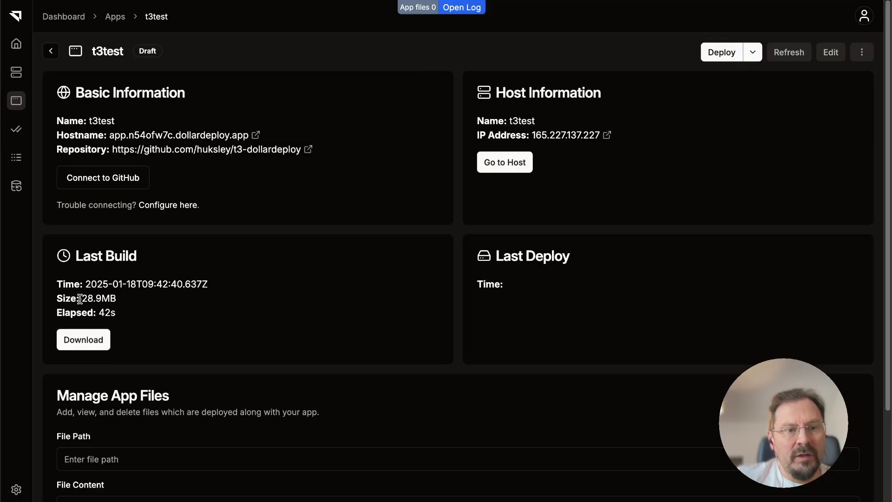
Check the size and elapsed time of the app's last build.
drag(82, 299, 122, 304)
double_click(103, 312)
click(103, 315)
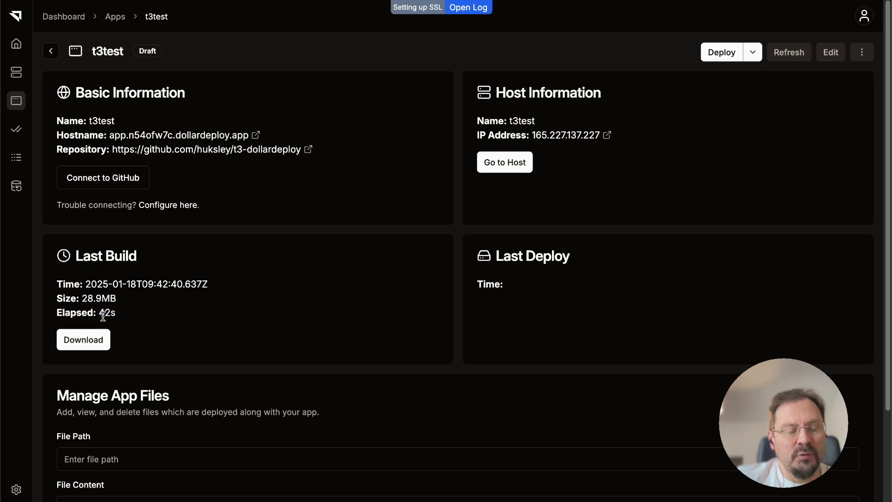
drag(87, 297, 130, 301)
click(131, 301)
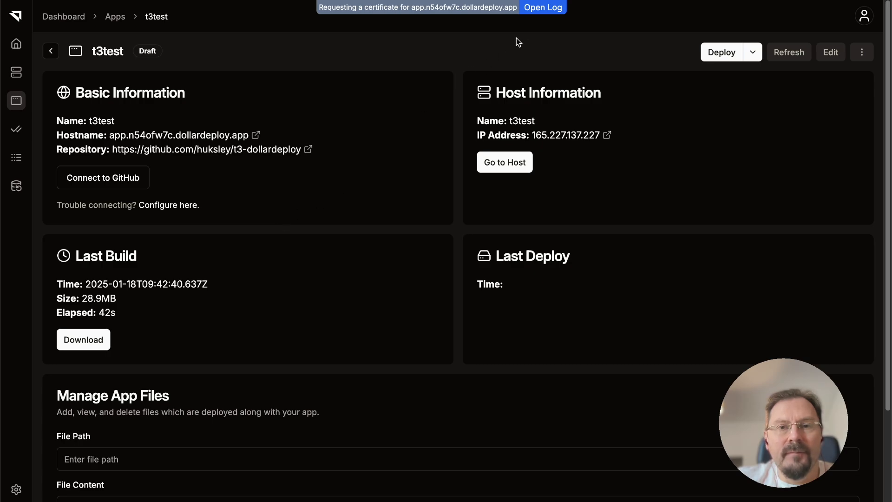
Follow the deployment log through the Node installation and PM2 start of the app until the task is processed.
click(543, 7)
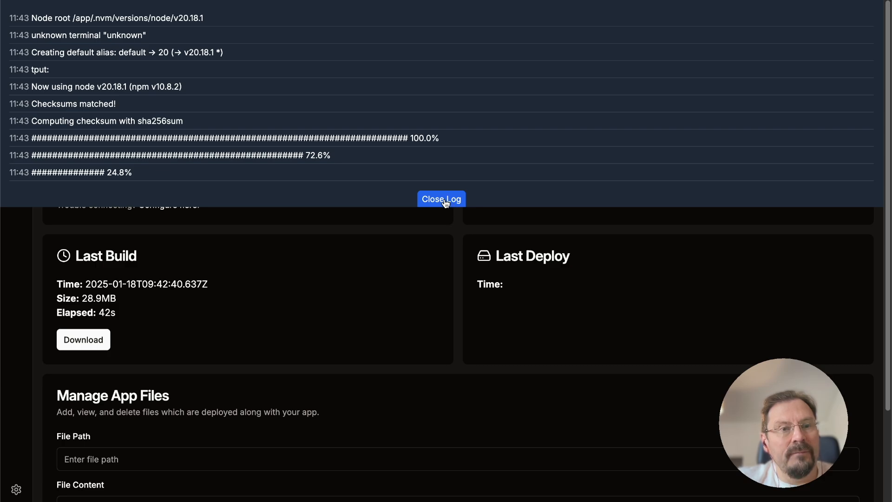
click(443, 200)
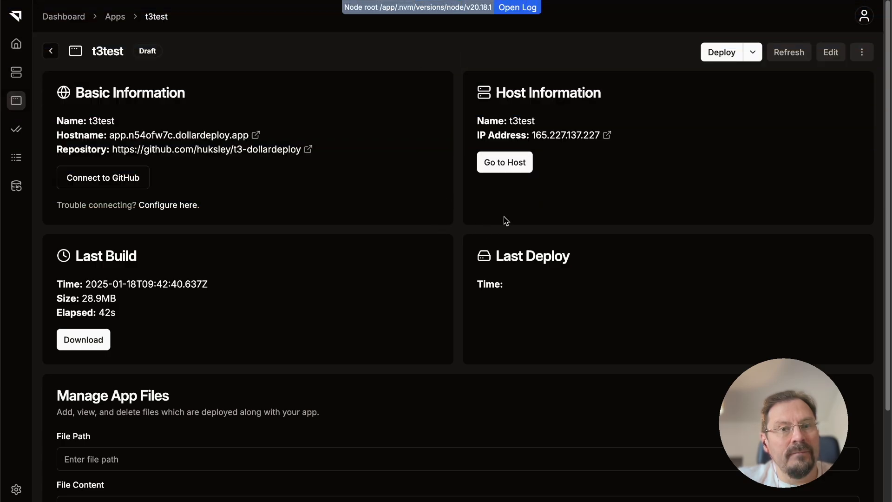
click(519, 8)
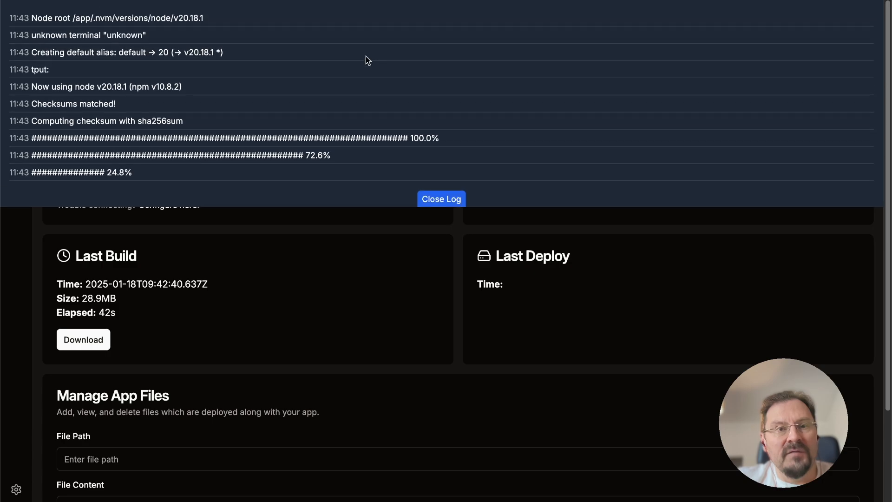
click(443, 201)
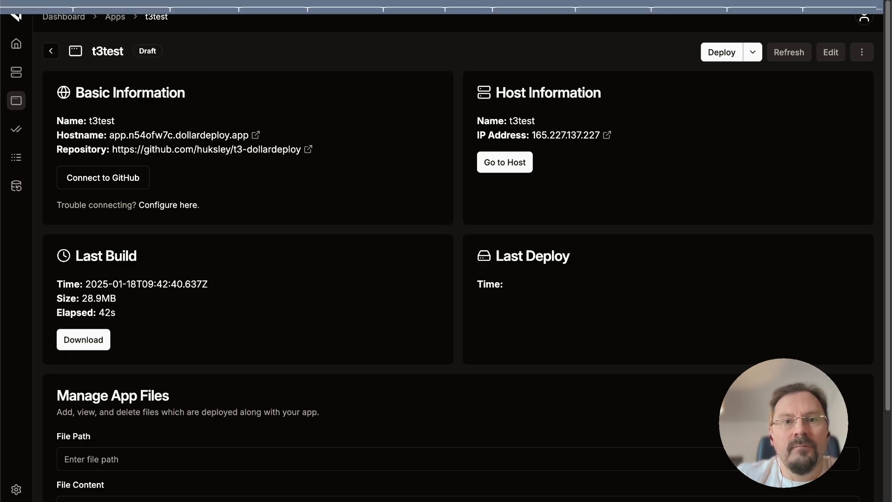
click(523, 12)
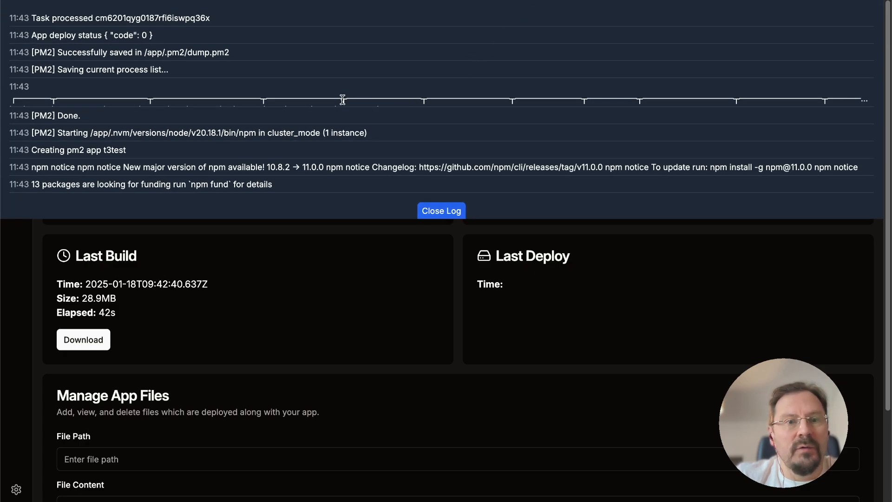
click(449, 213)
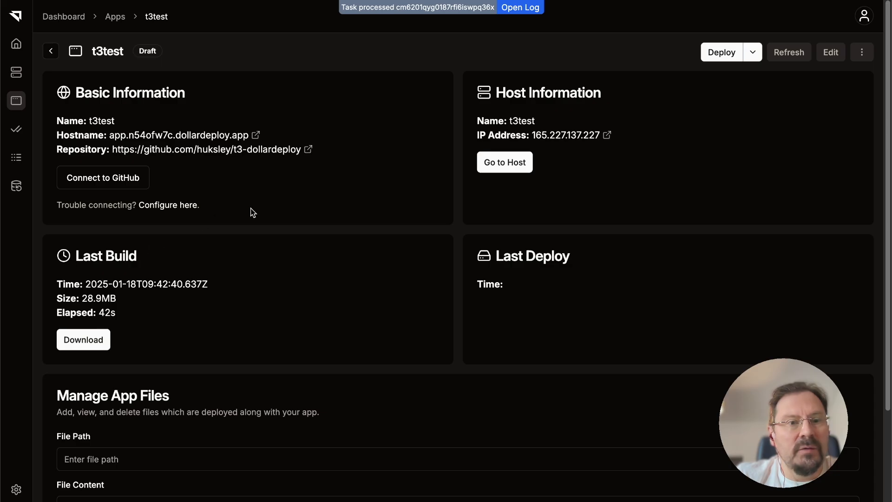
Open the app's hostname to check the deployed site, close it and reload the app's summary page.
click(255, 141)
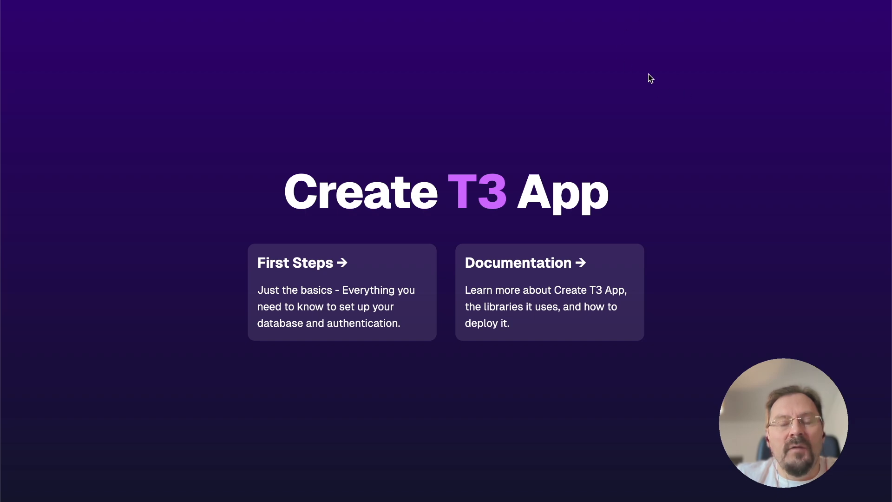
key(super+w)
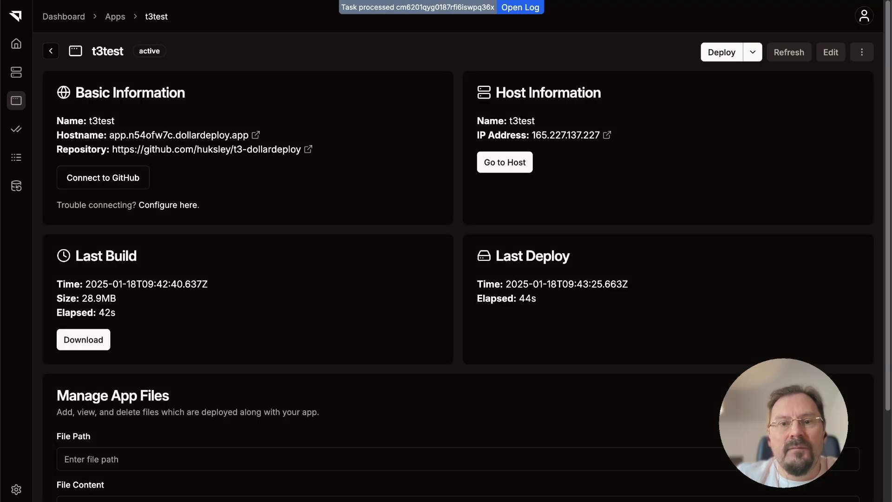
key(super+r)
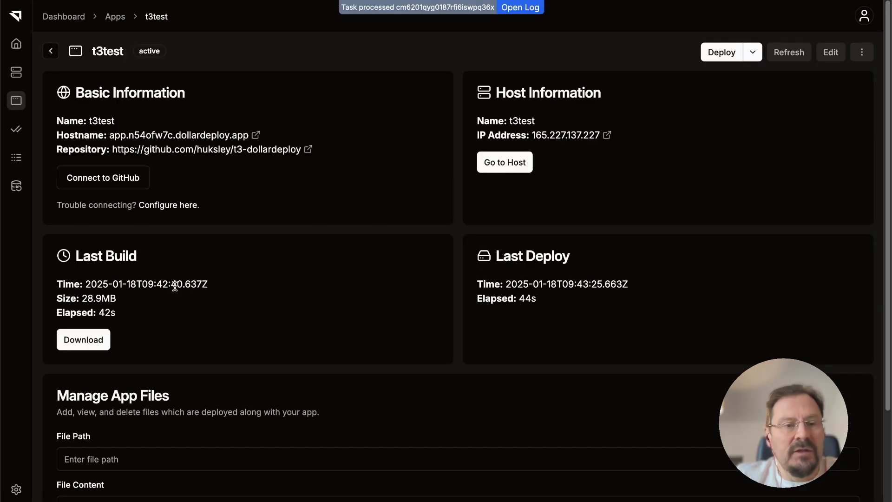
Open the t3test host's summary and review its services and assigned apps.
click(17, 75)
click(114, 301)
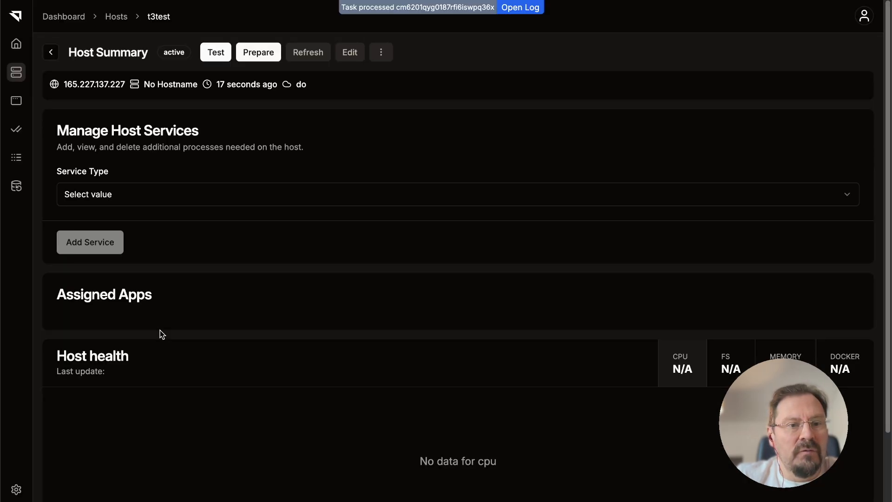
scroll(130, 149, down, 1)
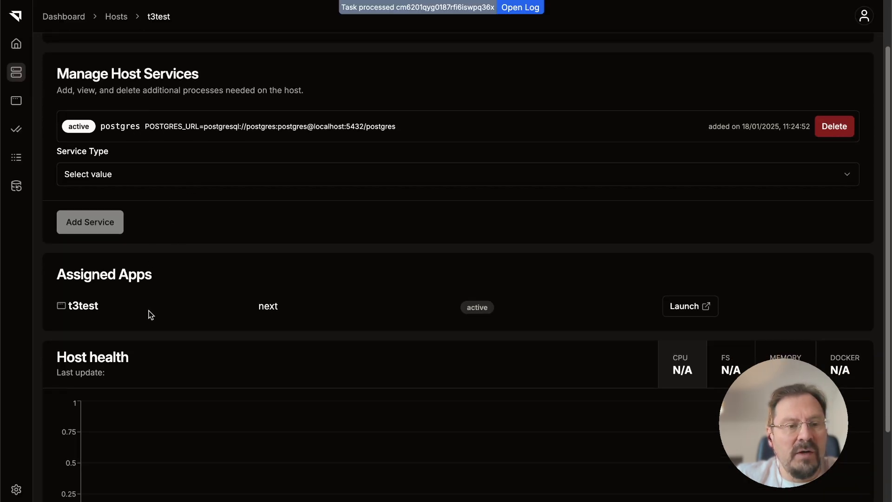
Add redis and ddagent services to the t3test host.
click(124, 183)
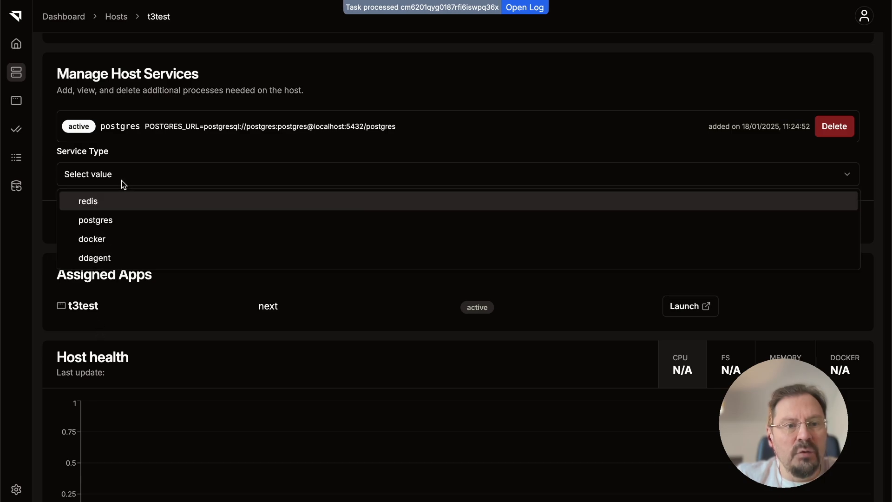
click(119, 204)
click(107, 230)
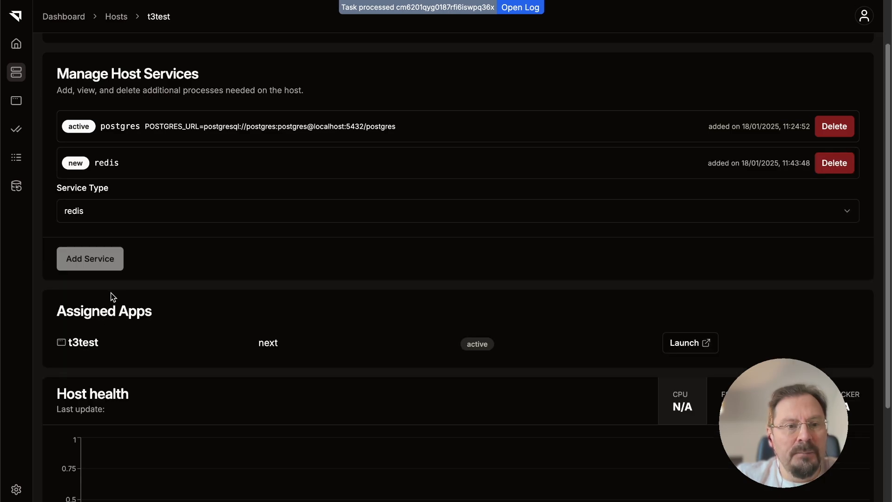
click(107, 215)
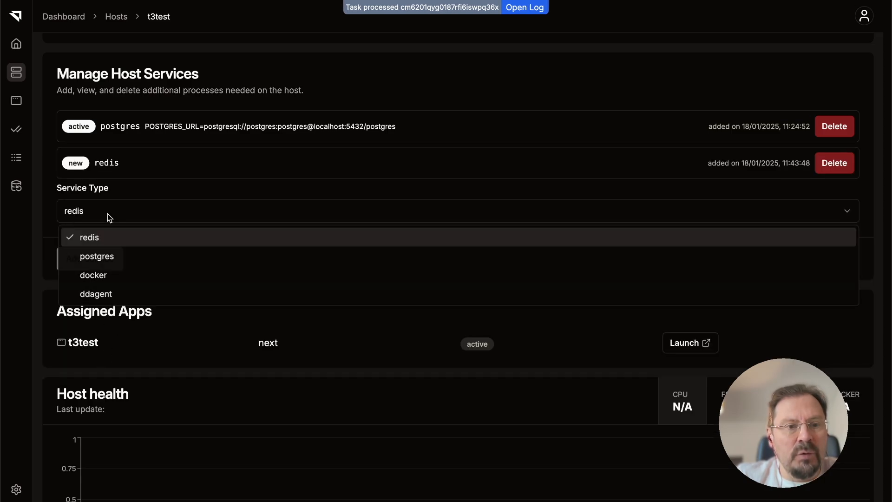
click(108, 292)
click(79, 263)
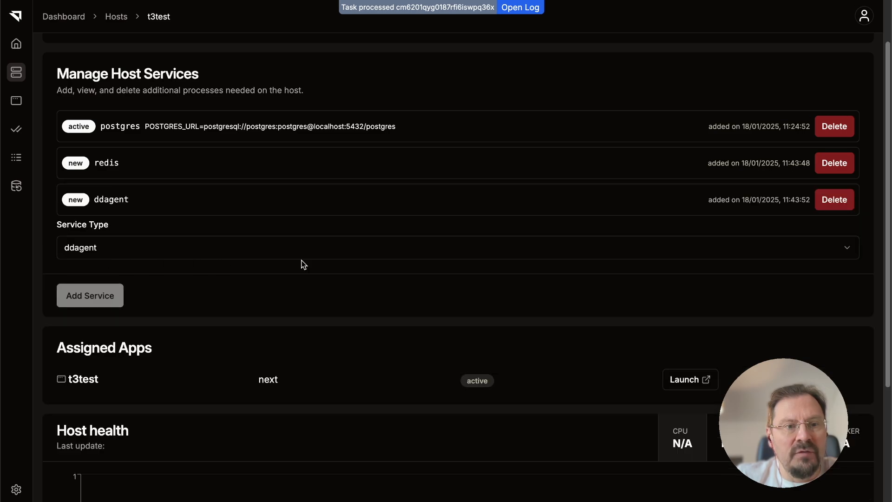
scroll(325, 288, down, 3)
scroll(470, 284, up, 4)
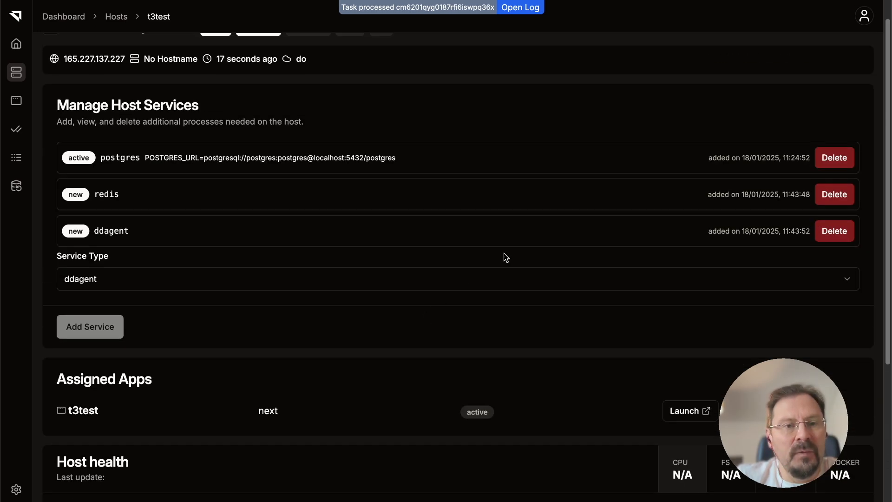
Open the t3test app's summary, follow its repository link to GitHub and look through the t3-dollardeploy files.
click(17, 101)
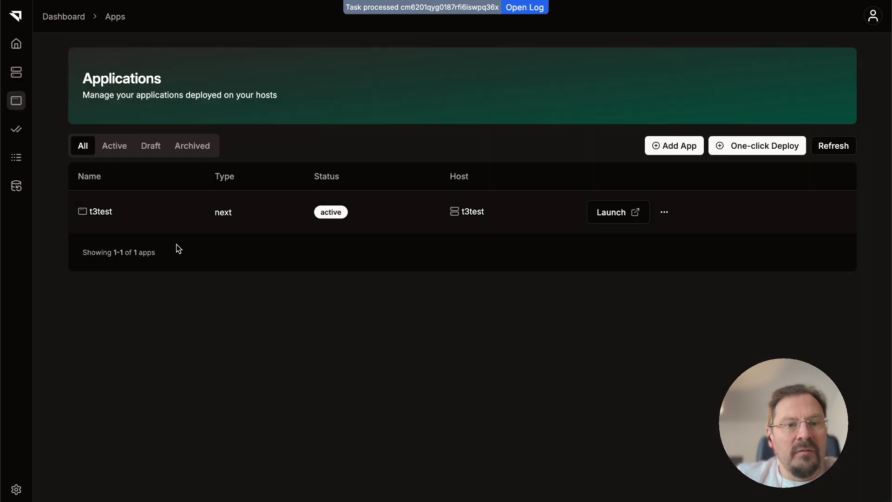
click(136, 232)
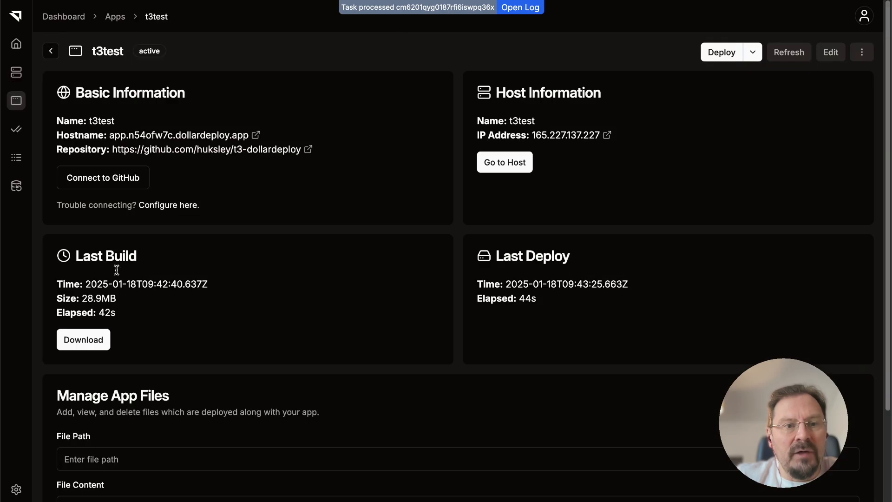
click(256, 154)
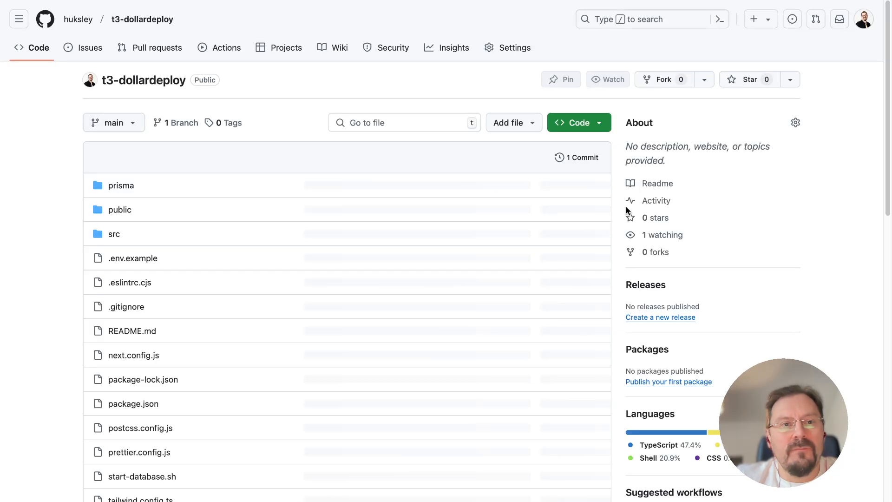
scroll(373, 297, down, 7)
scroll(373, 298, down, 5)
scroll(370, 278, up, 8)
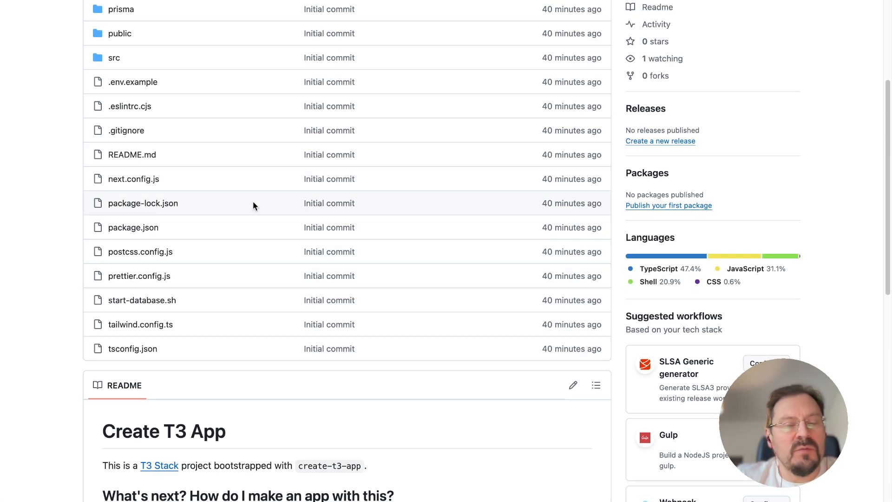
scroll(217, 170, up, 1)
scroll(177, 177, up, 1)
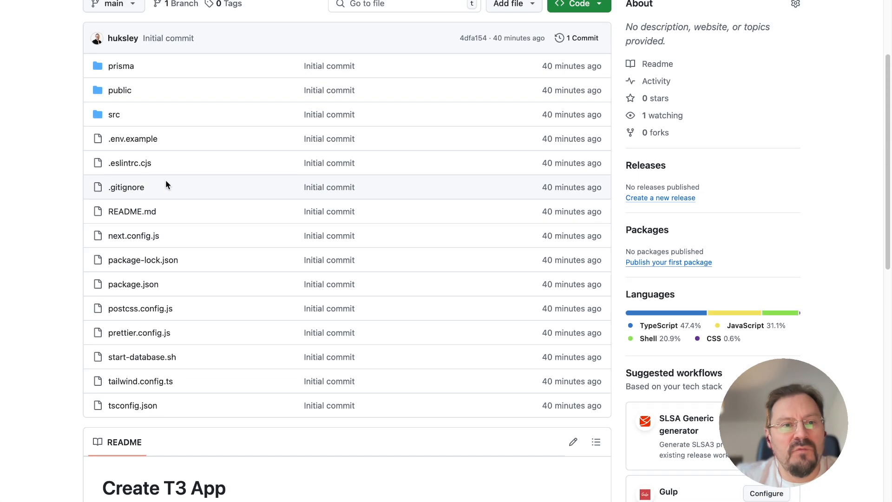
Open the repository's .env.example file and review the Next Auth, Discord and Prisma environment variables.
click(133, 138)
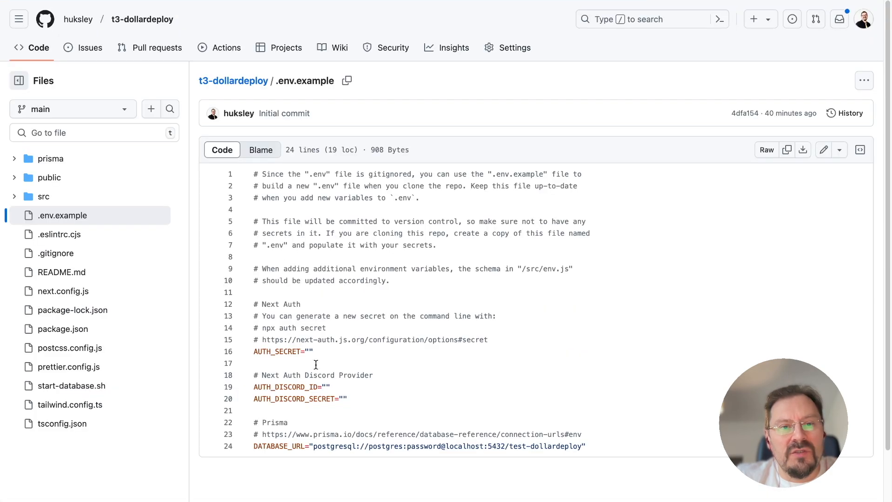
drag(358, 441, 259, 329)
click(266, 329)
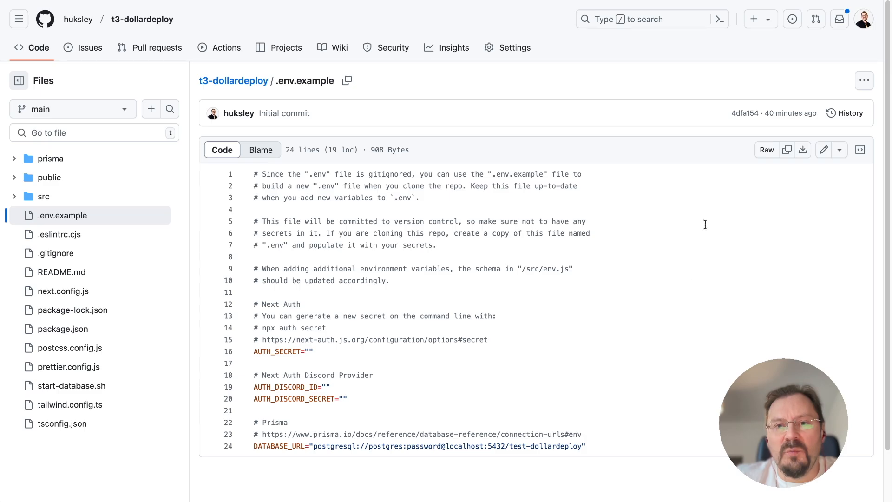
Return to the t3test app's summary, open its hostname to check the deployed site and close it.
click(674, 1)
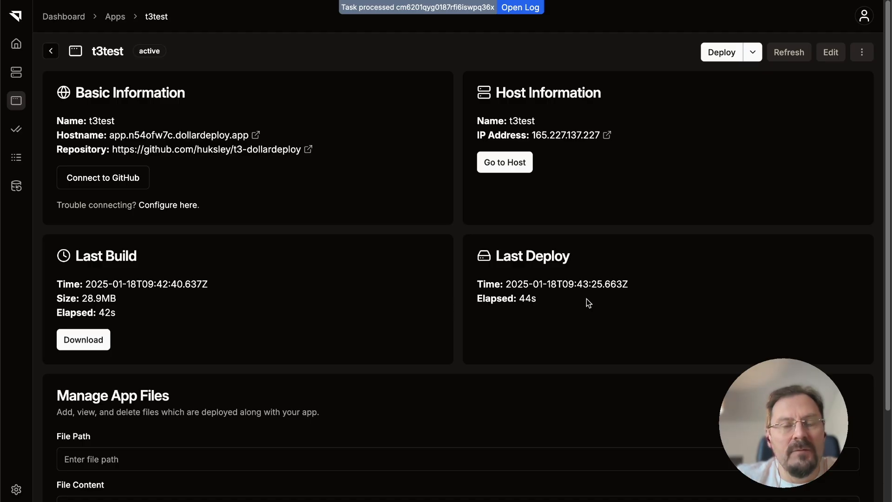
click(219, 138)
key(super+w)
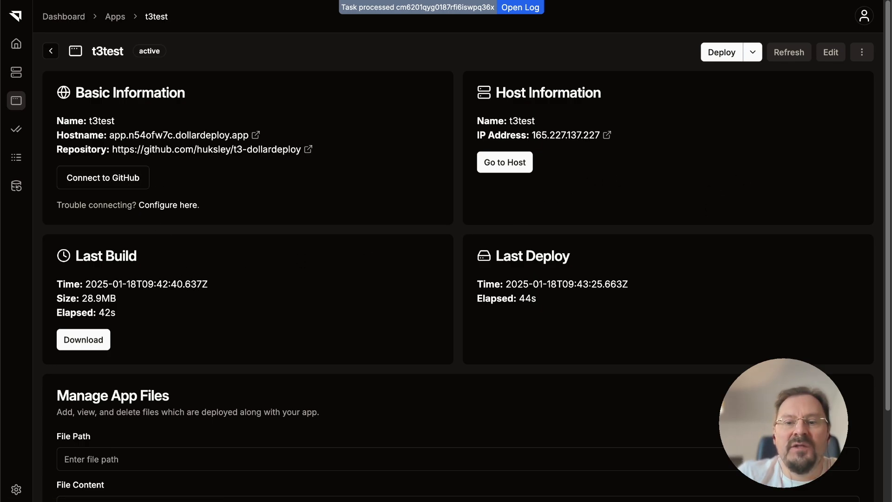
mouse_move(677, 495)
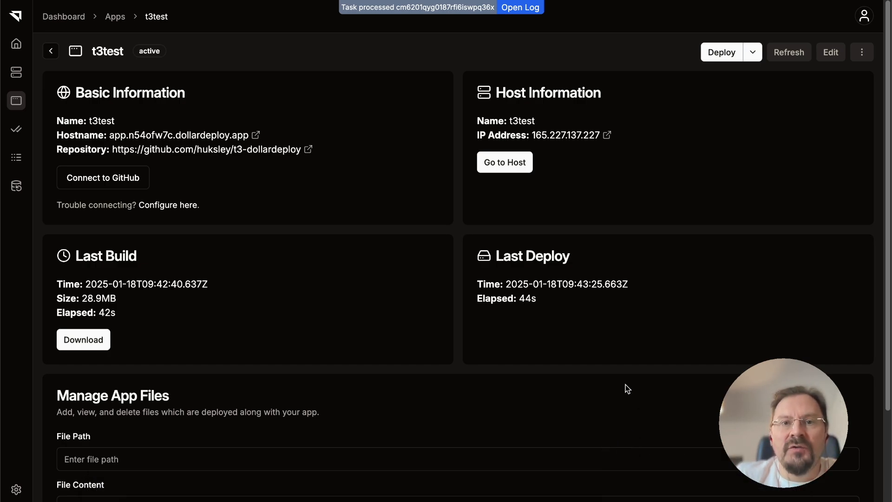
mouse_move(560, 492)
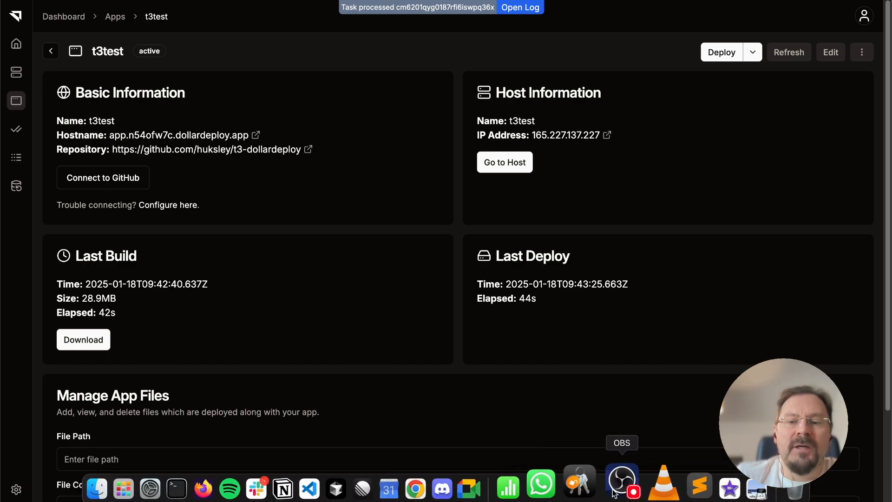